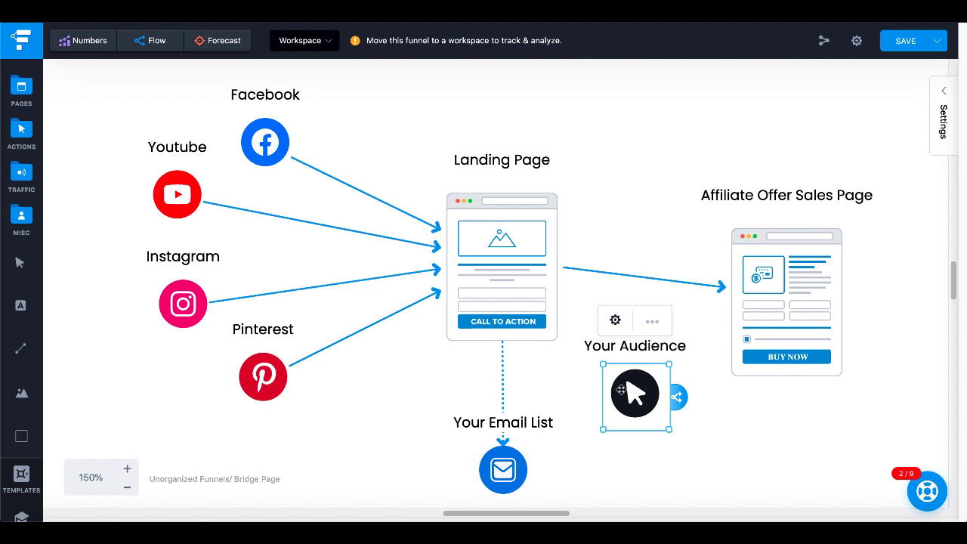
Move the Your Audience icon over the Affiliate Offer Sales Page and on to the Landing Page in the funnel diagram
left_click_drag(623, 385, 783, 301)
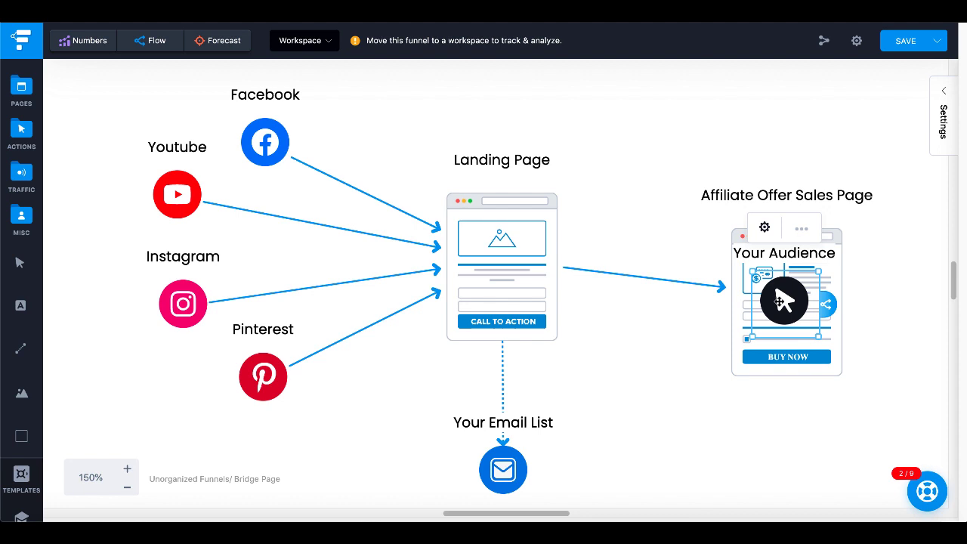
left_click_drag(783, 301, 498, 249)
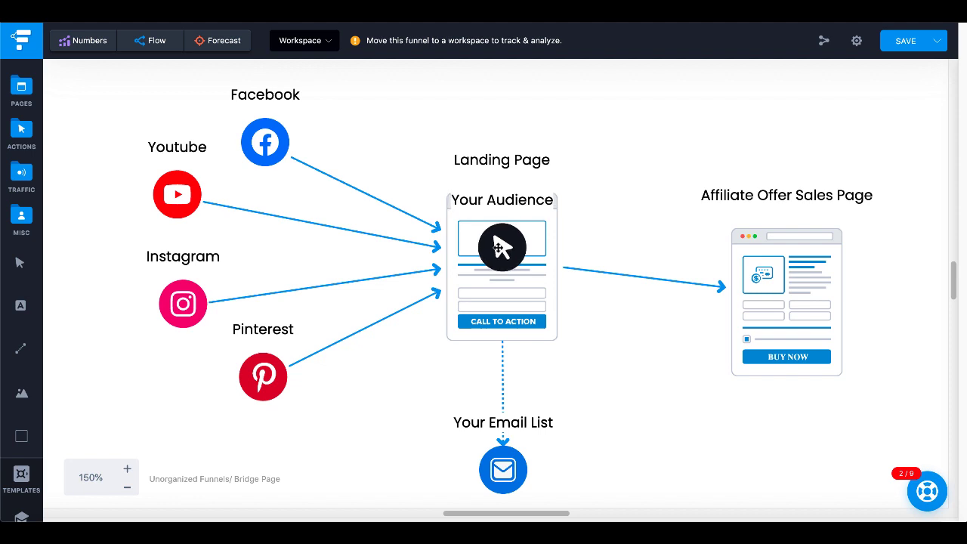
left_click(499, 249)
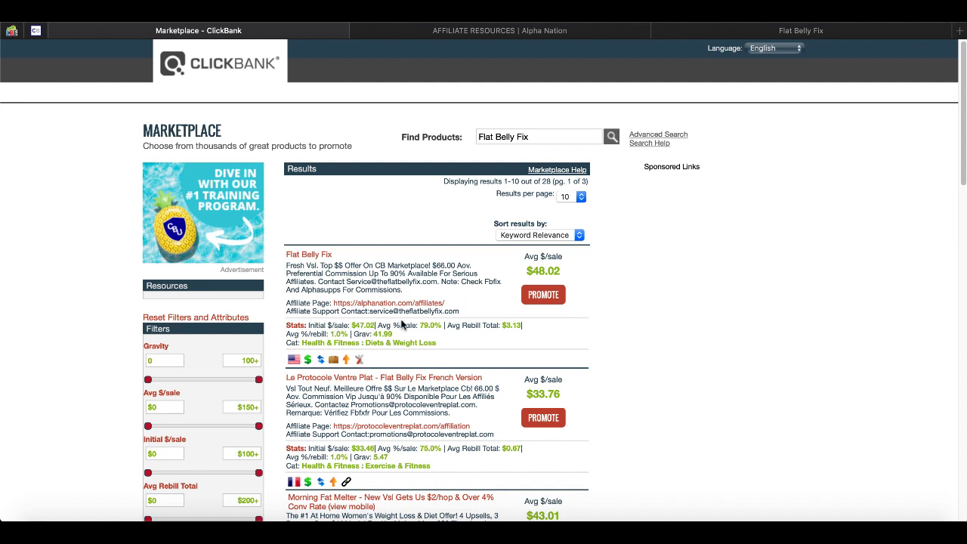
Examine the Flat Belly Fix listing in the ClickBank marketplace and the product's entry on the Alpha Nation affiliate resources page
left_click_drag(394, 333, 353, 333)
left_click(619, 323)
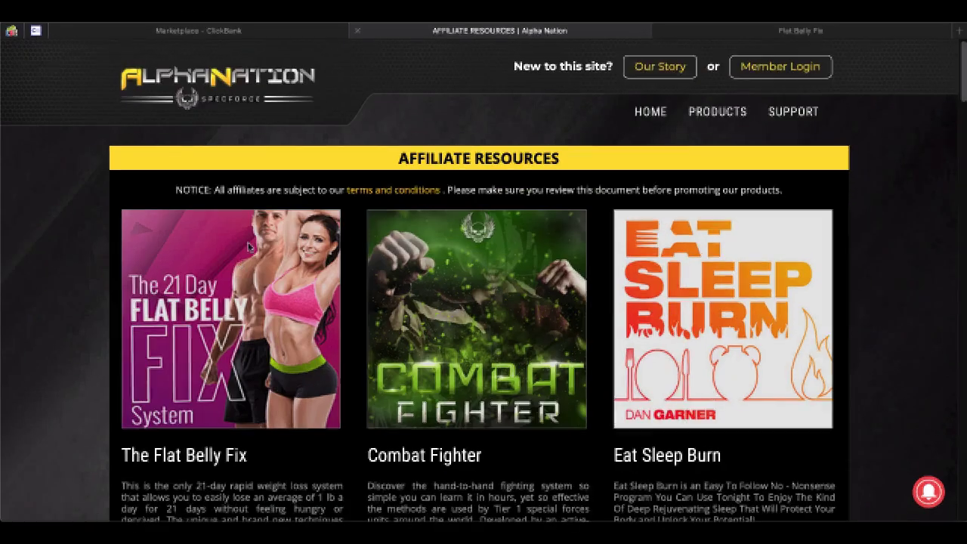
scroll(85, 293, "down", 1)
scroll(86, 293, "down", 5)
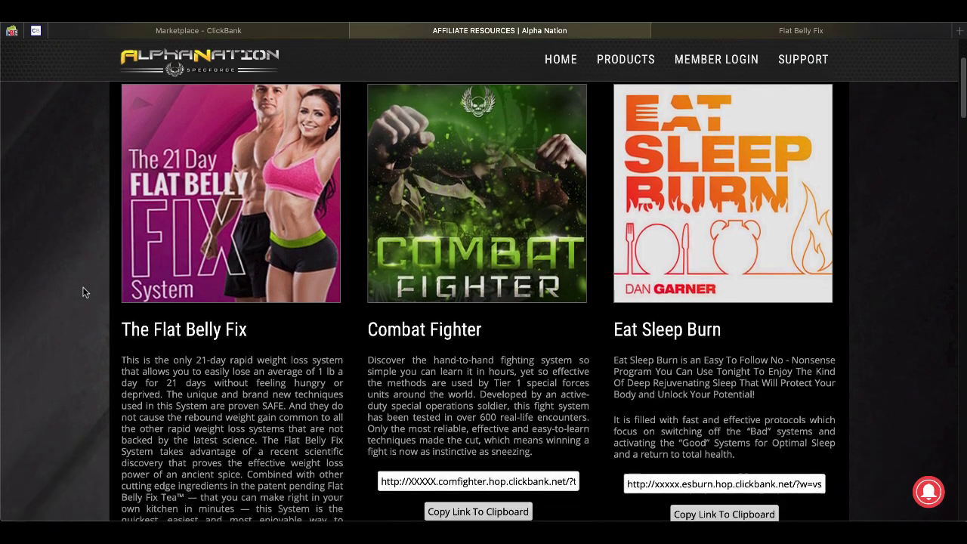
scroll(85, 292, "up", 1)
scroll(83, 286, "down", 1)
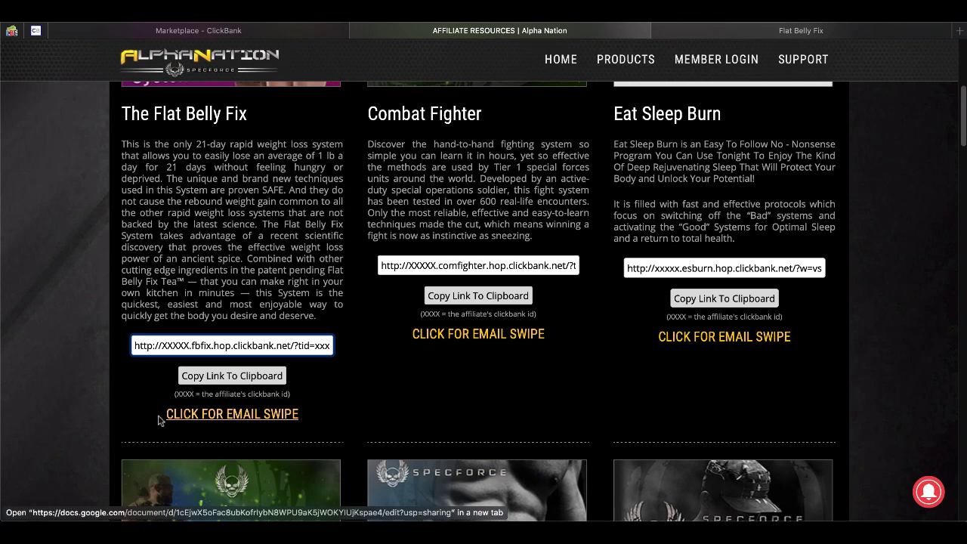
scroll(118, 403, "up", 5)
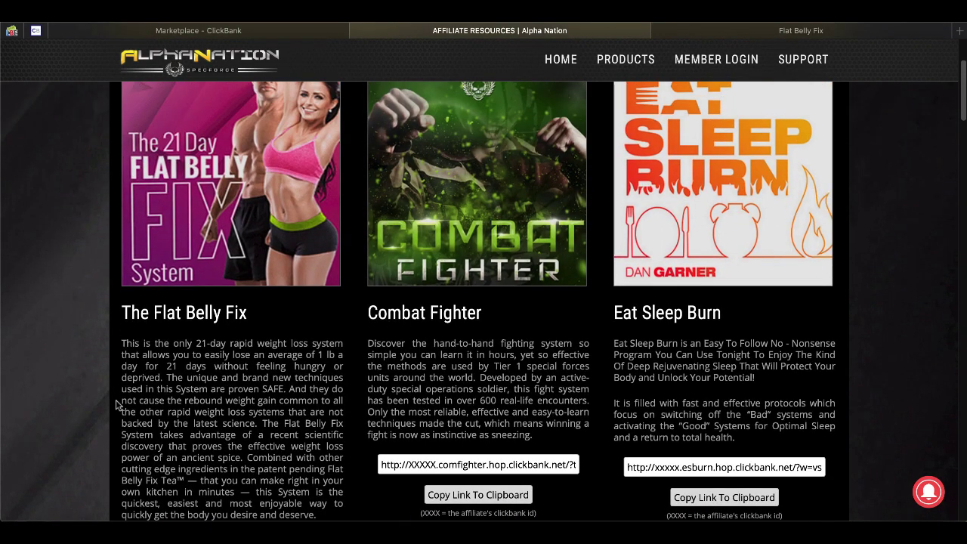
scroll(118, 404, "up", 2)
scroll(119, 400, "down", 3)
scroll(117, 404, "up", 1)
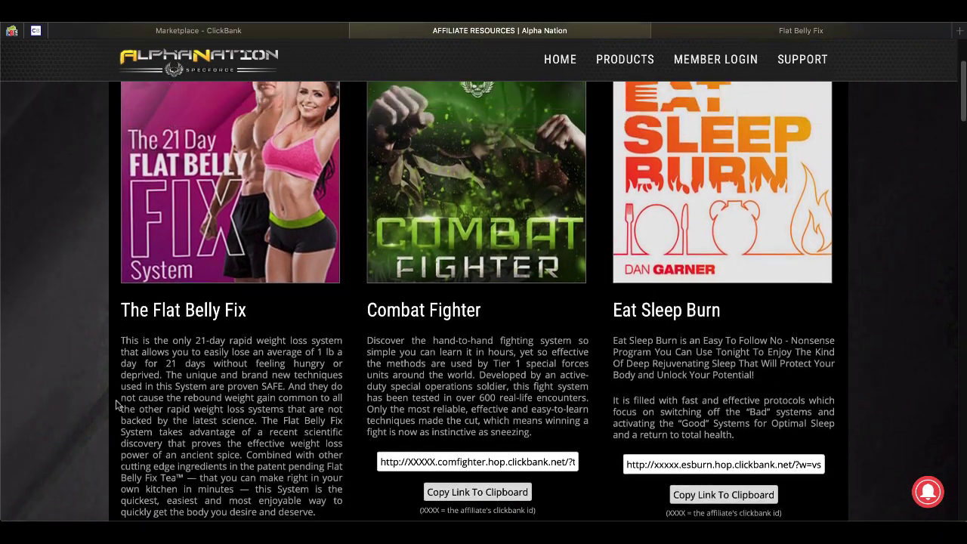
Copy the affiliate link of The Flat Belly Fix to the clipboard
scroll(117, 404, "up", 1)
scroll(250, 362, "down", 1)
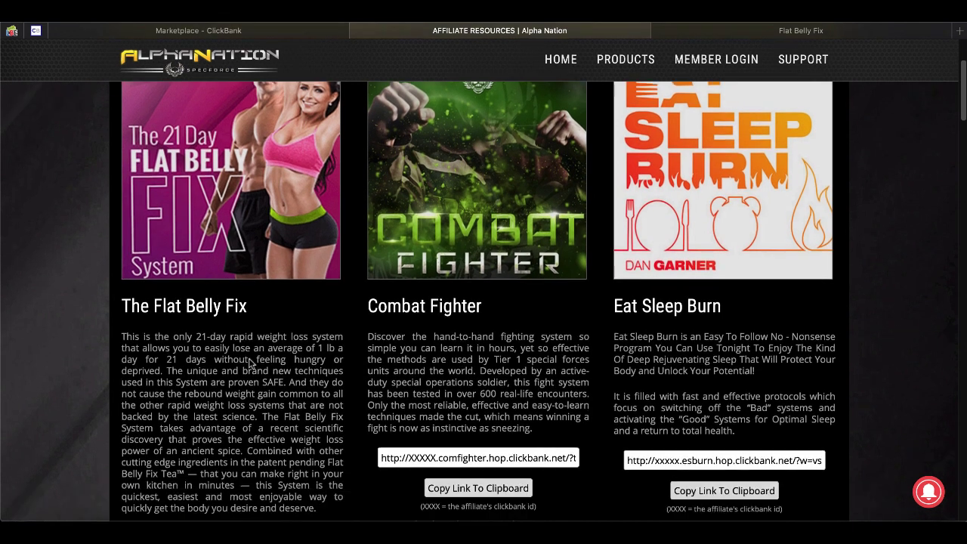
scroll(249, 363, "down", 3)
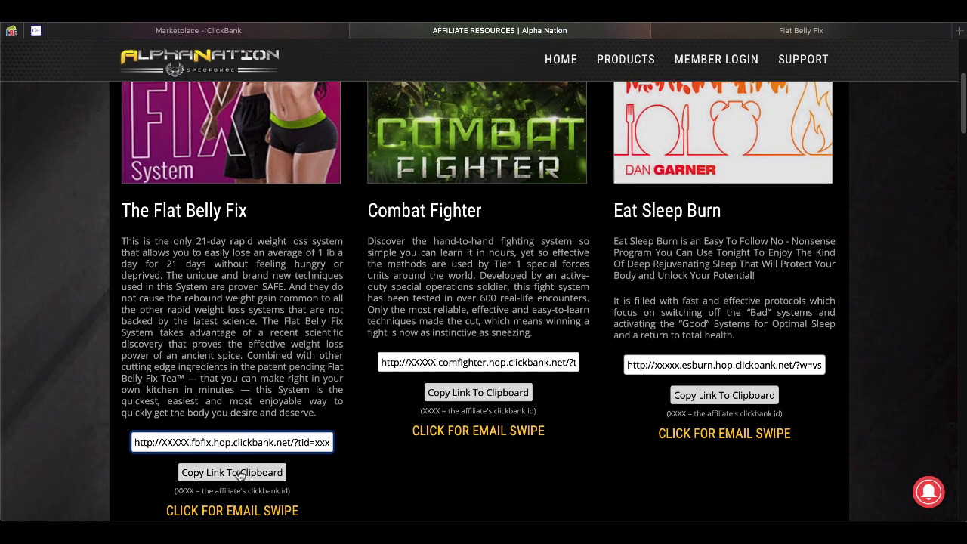
left_click(240, 474)
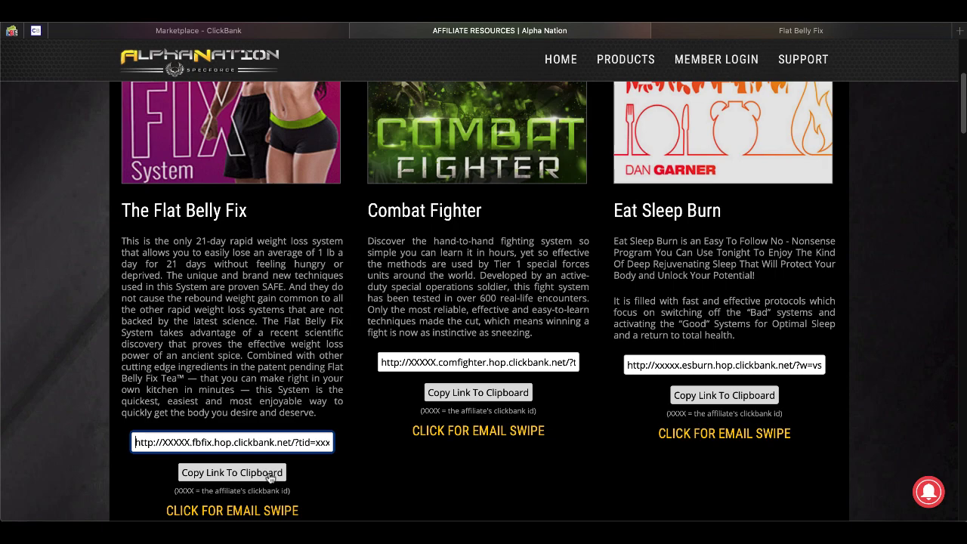
Open the Flat Belly Fix sales page and examine its headline
left_click(721, 34)
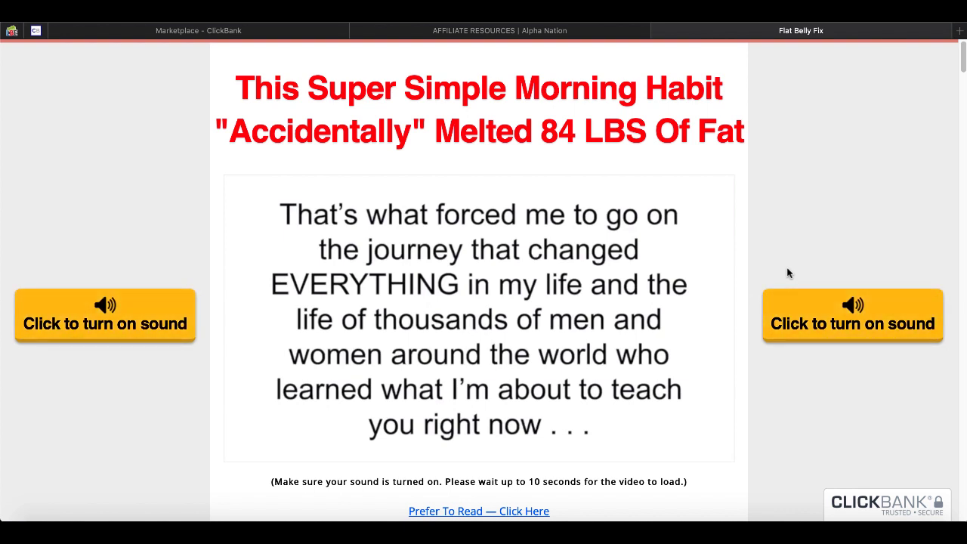
triple_click(667, 130)
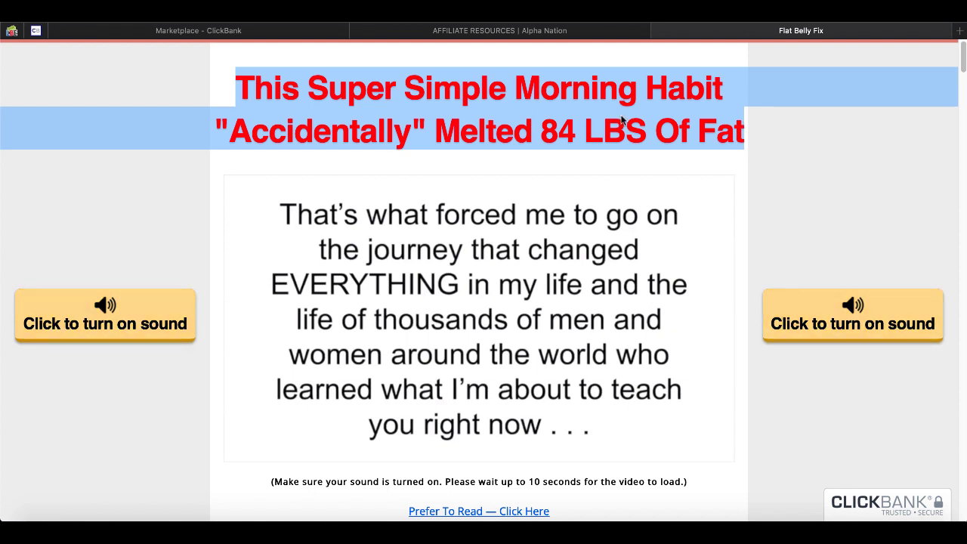
right_click(621, 120)
left_click(648, 153)
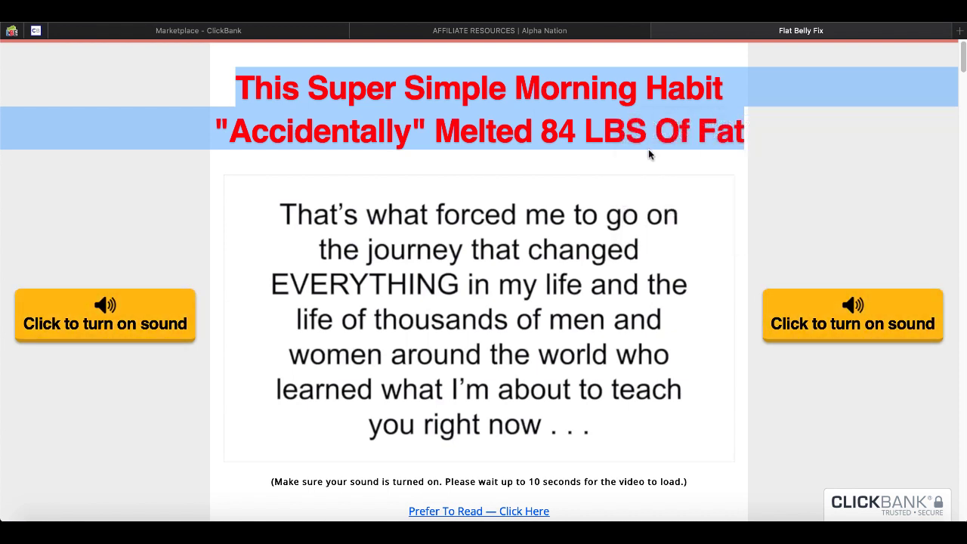
left_click(747, 156)
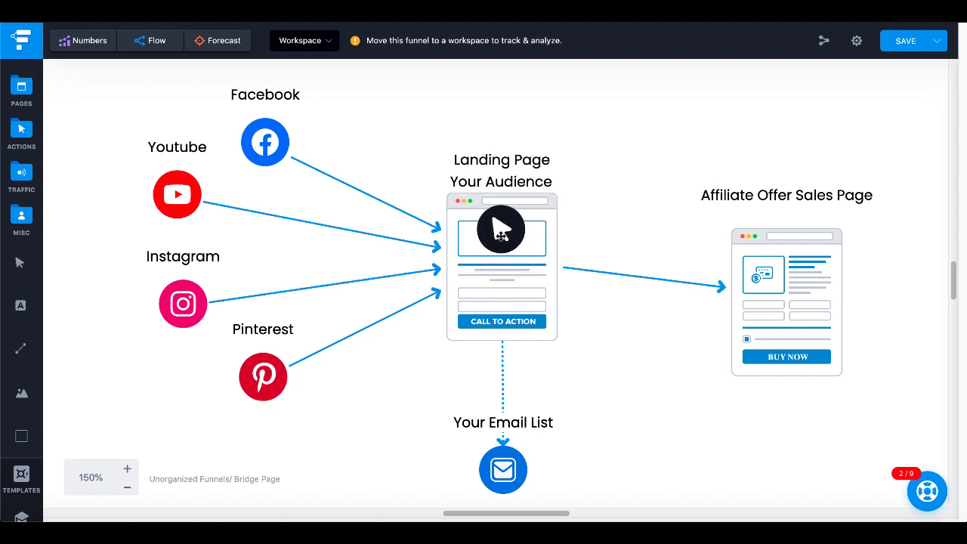
In the funnel diagram, move the Your Audience icon from the Landing Page onto the Affiliate Offer Sales Page
left_click(500, 239)
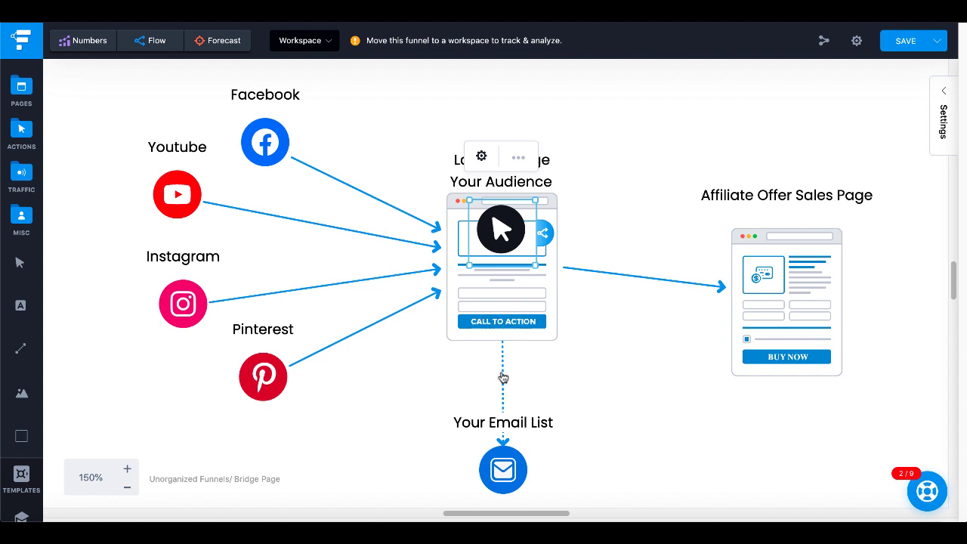
left_click_drag(504, 235, 783, 261)
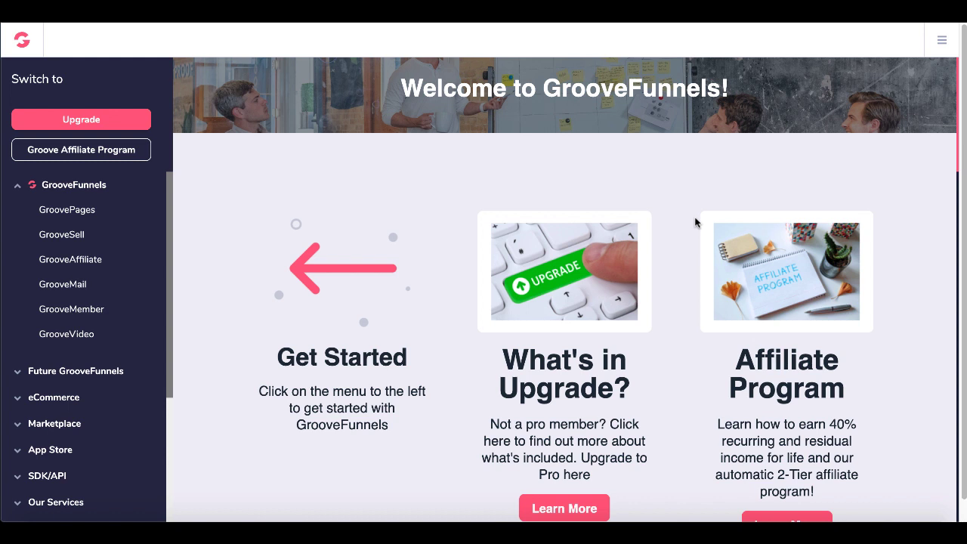
In GrooveFunnels, go to GroovePages, dismiss the PRO upgrade offer and open the first My new site in the editor
left_click(77, 217)
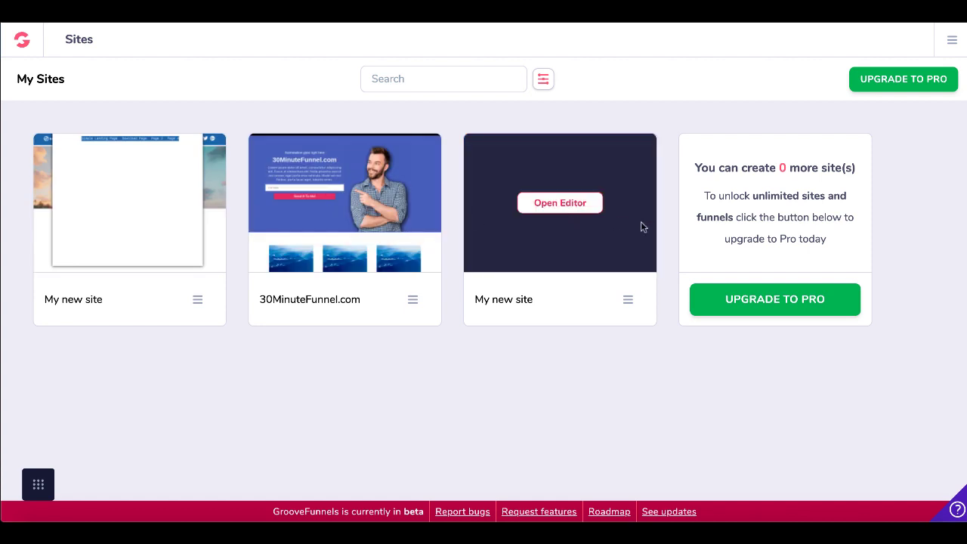
left_click(708, 306)
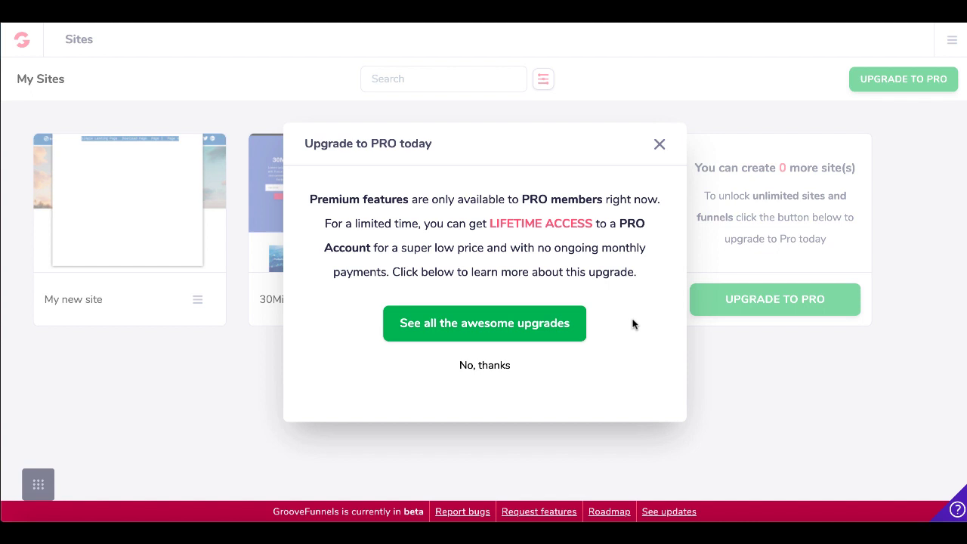
left_click(659, 144)
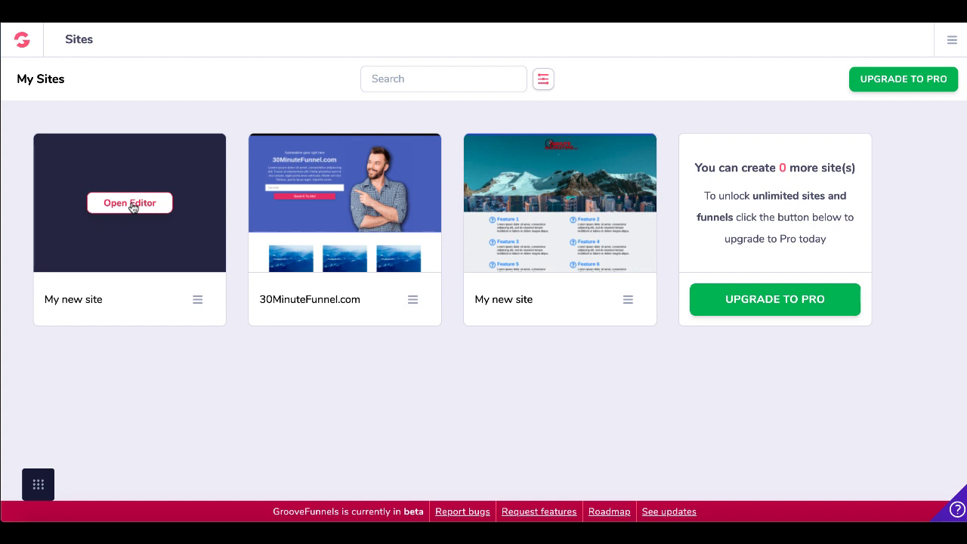
left_click(132, 203)
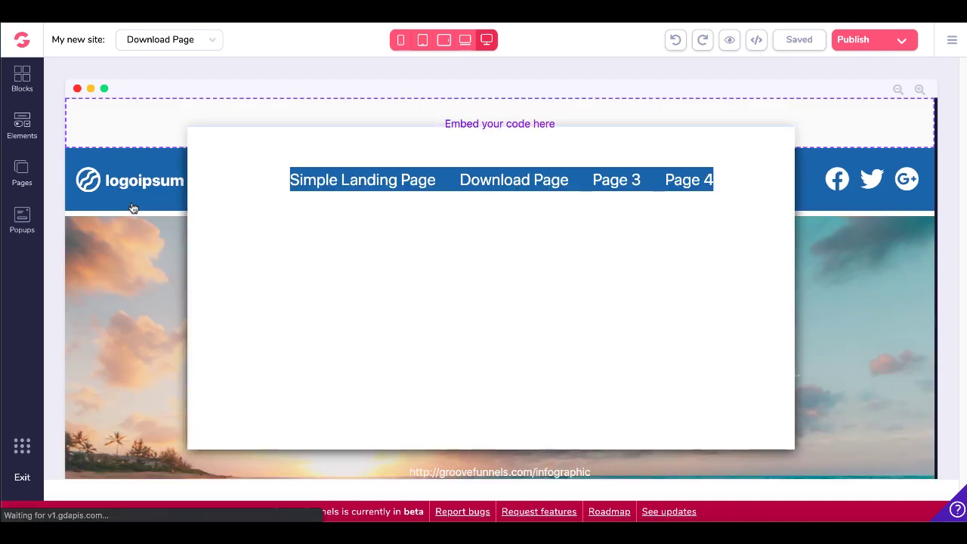
Add a new page to the site based on the Webinar Template
left_click(22, 170)
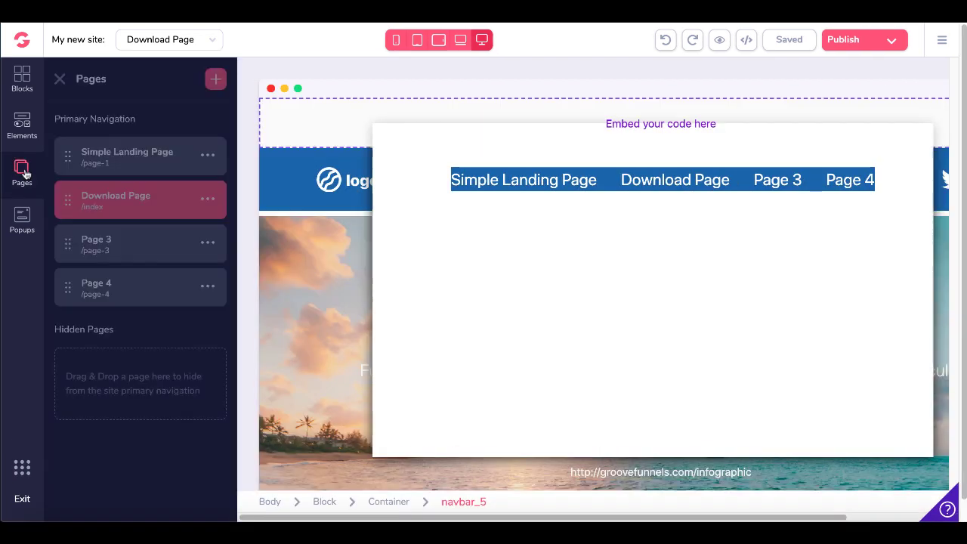
left_click(217, 82)
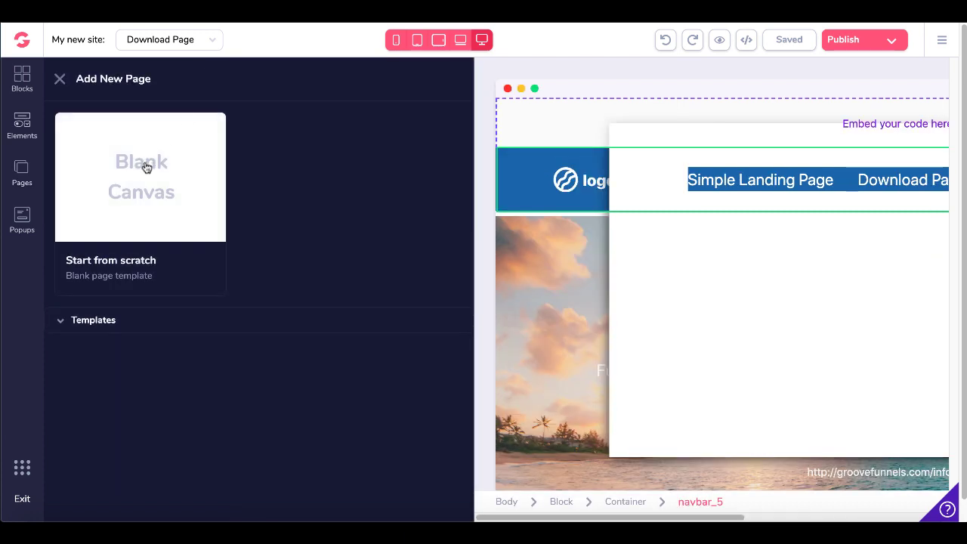
left_click(66, 322)
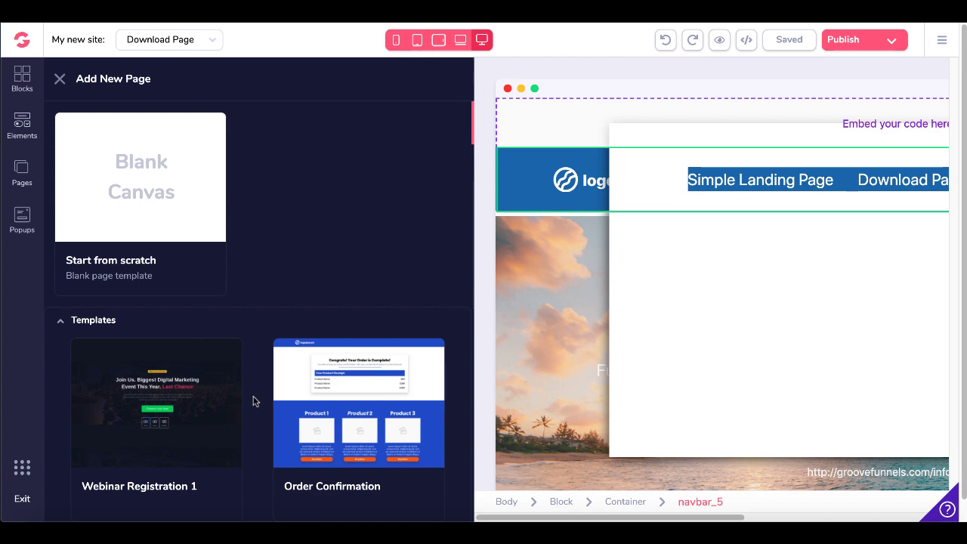
scroll(254, 401, "down", 5)
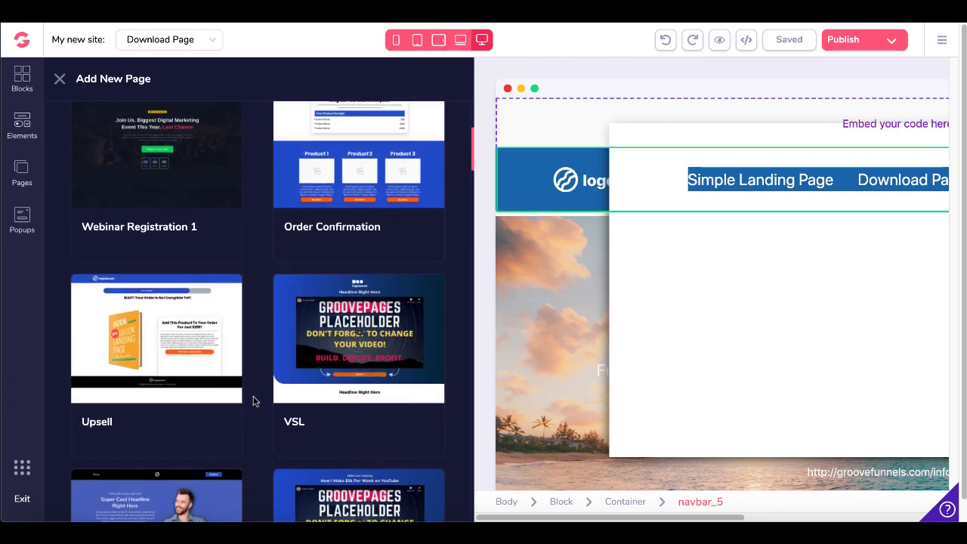
scroll(255, 401, "down", 12)
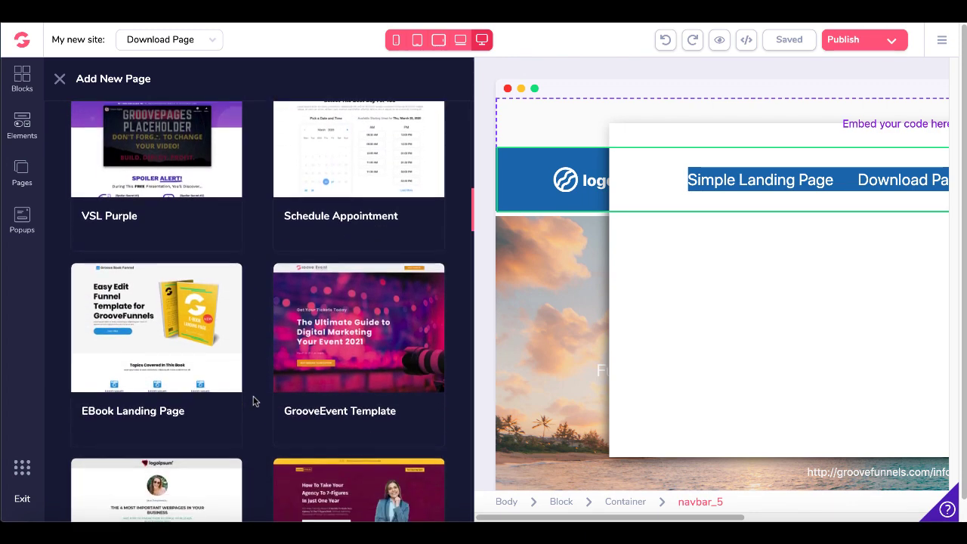
scroll(255, 402, "down", 3)
mouse_move(353, 401)
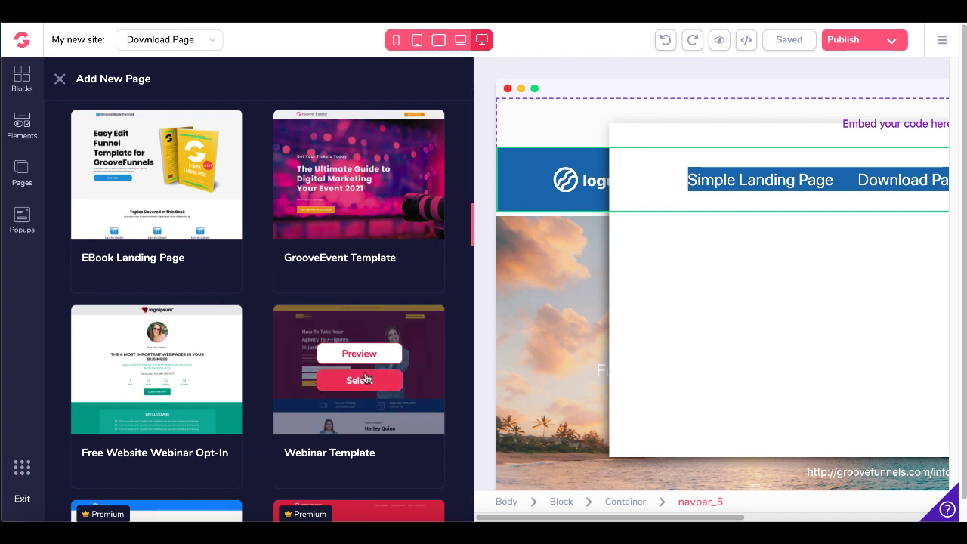
left_click(367, 380)
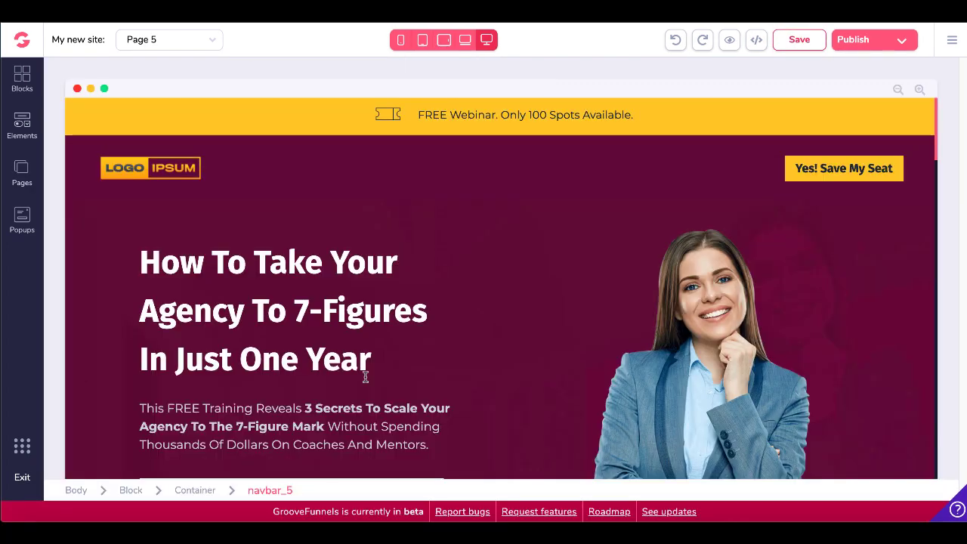
Delete the container with the free webinar announcement from the yellow banner above the header
left_click(323, 120)
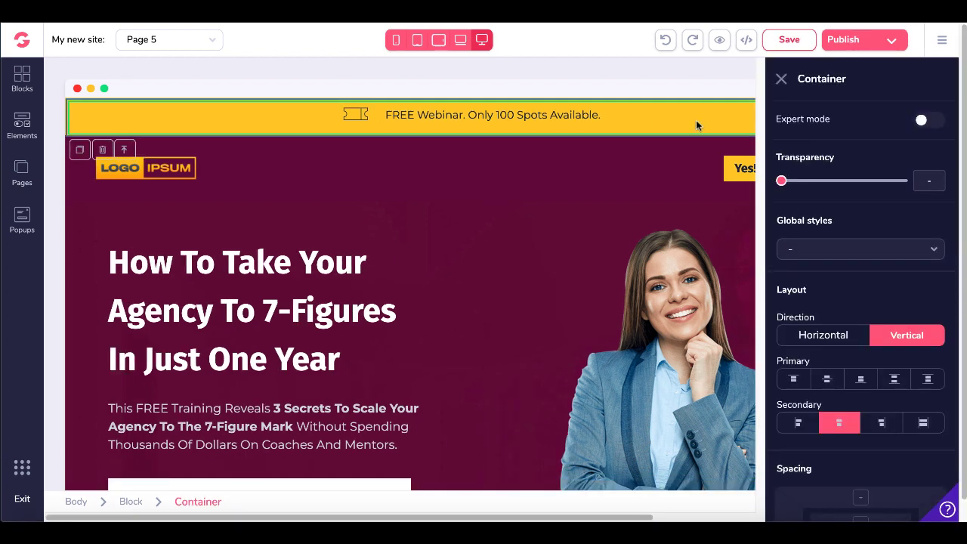
left_click(103, 154)
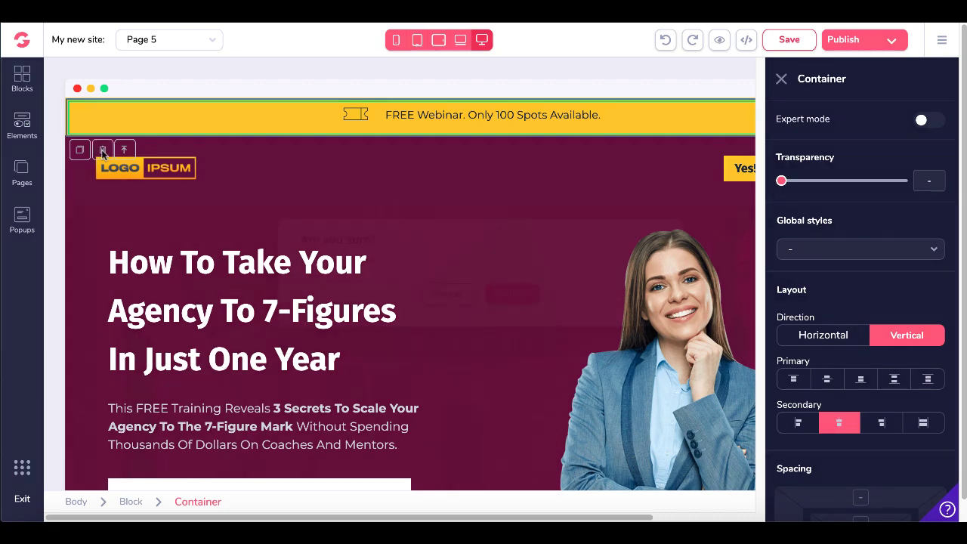
left_click(511, 297)
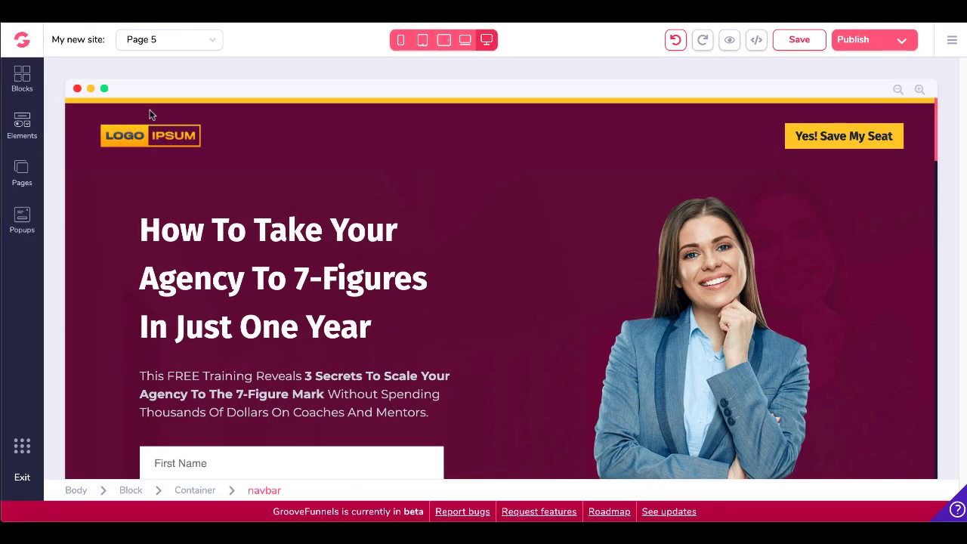
Delete the Logo Ipsum image from the page header
left_click(172, 133)
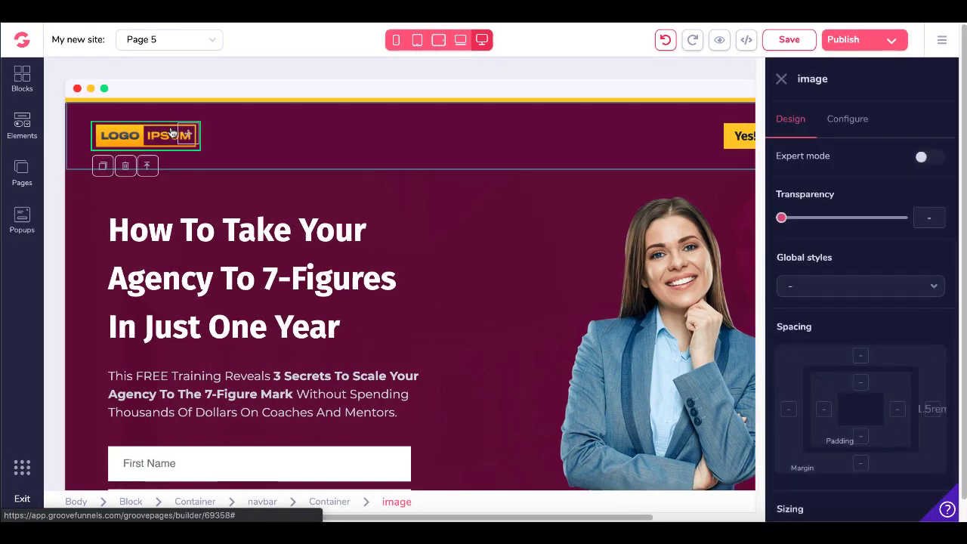
left_click(125, 165)
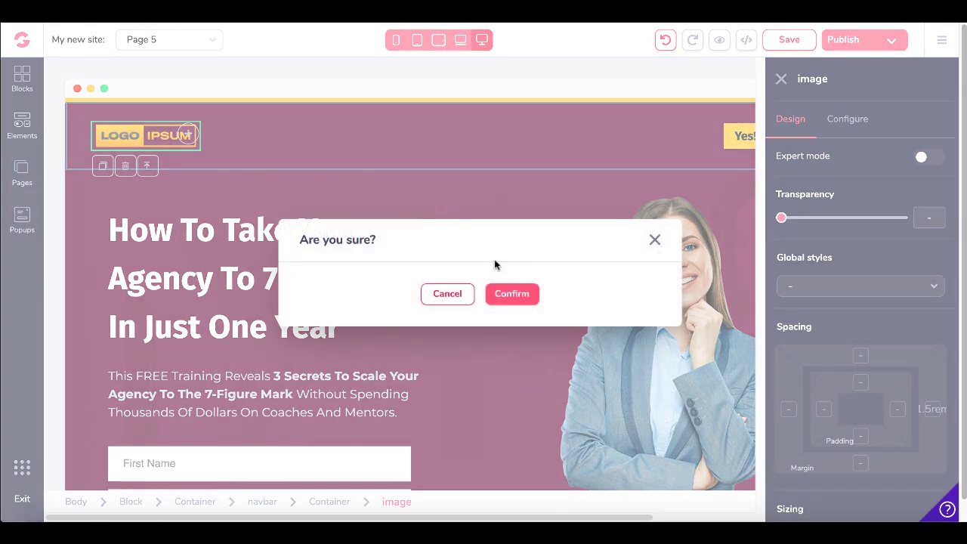
left_click(514, 293)
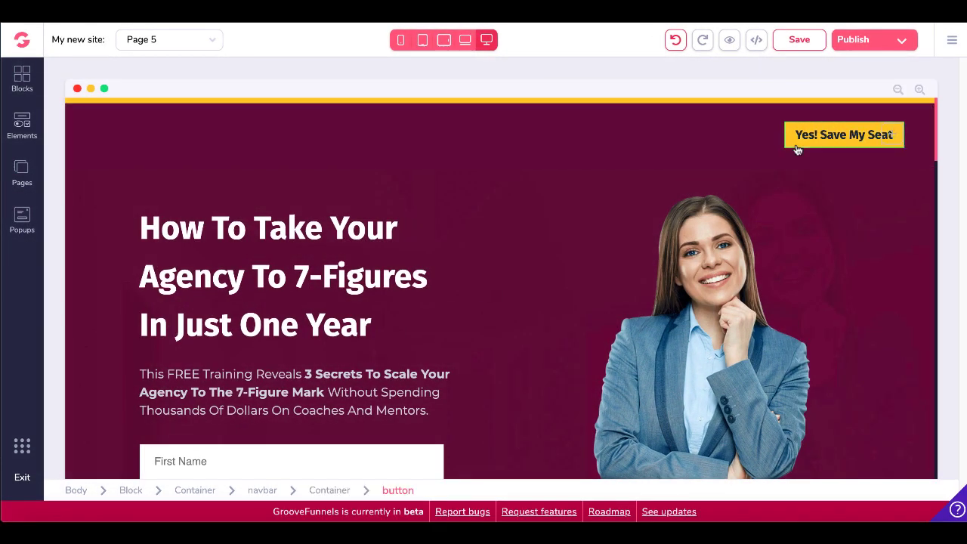
Delete the Yes! Save My Seat button from the page header
left_click(797, 150)
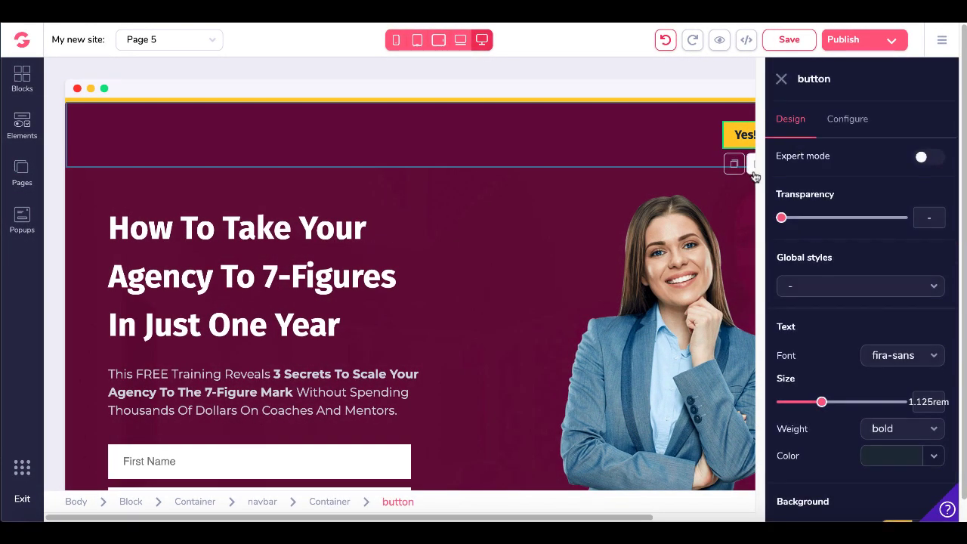
left_click(753, 166)
left_click(522, 294)
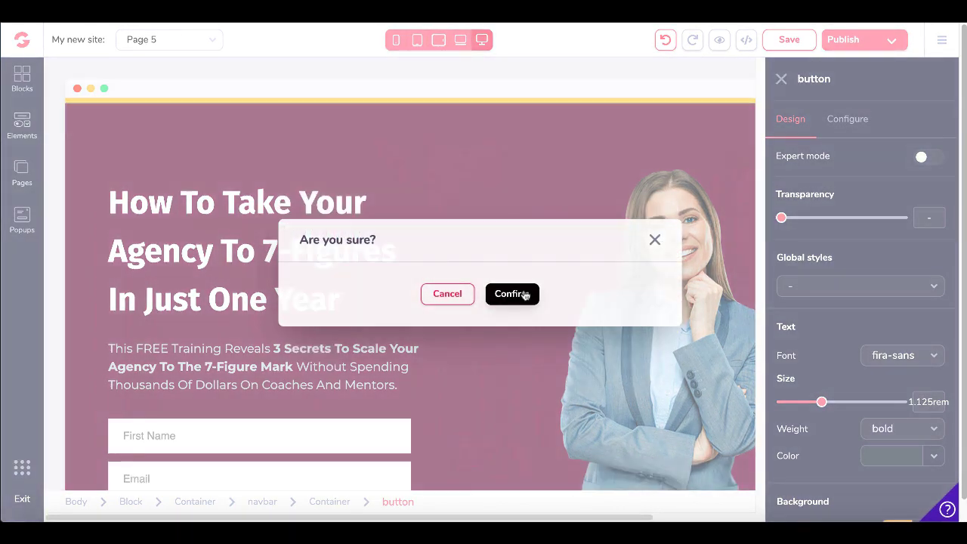
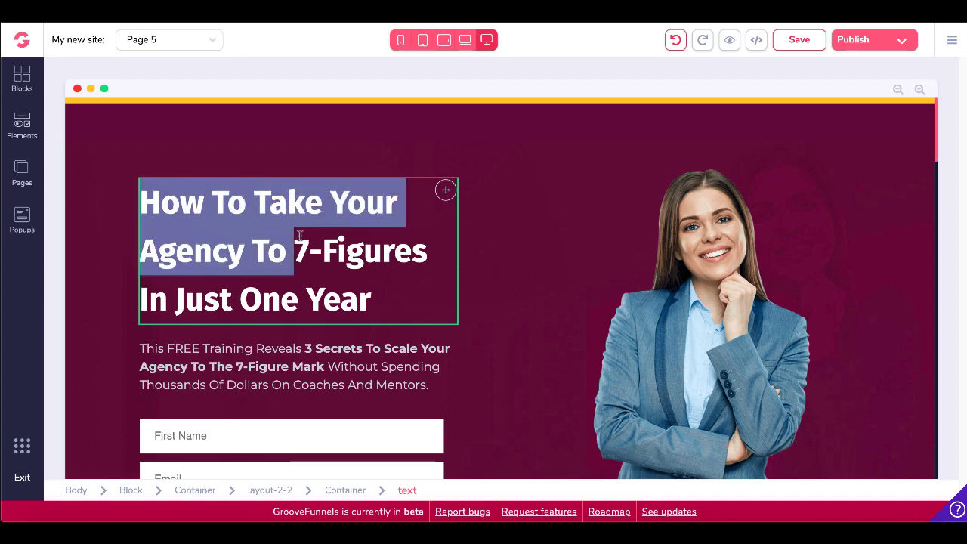
Replace the main headline with the copied text This Super Simple Morning Habit "Accidentally" Melted 84 LBS Of Fat
left_click(370, 291)
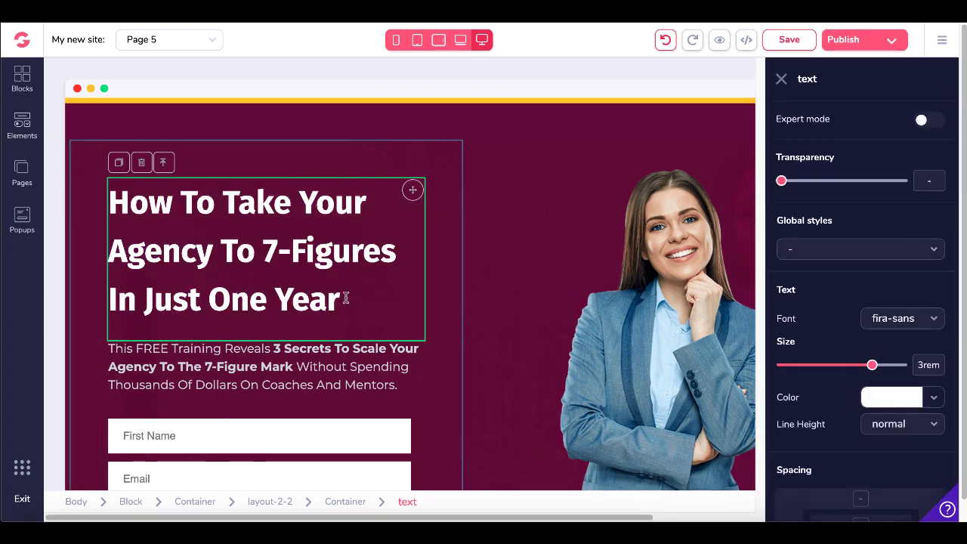
left_click_drag(345, 298, 108, 200)
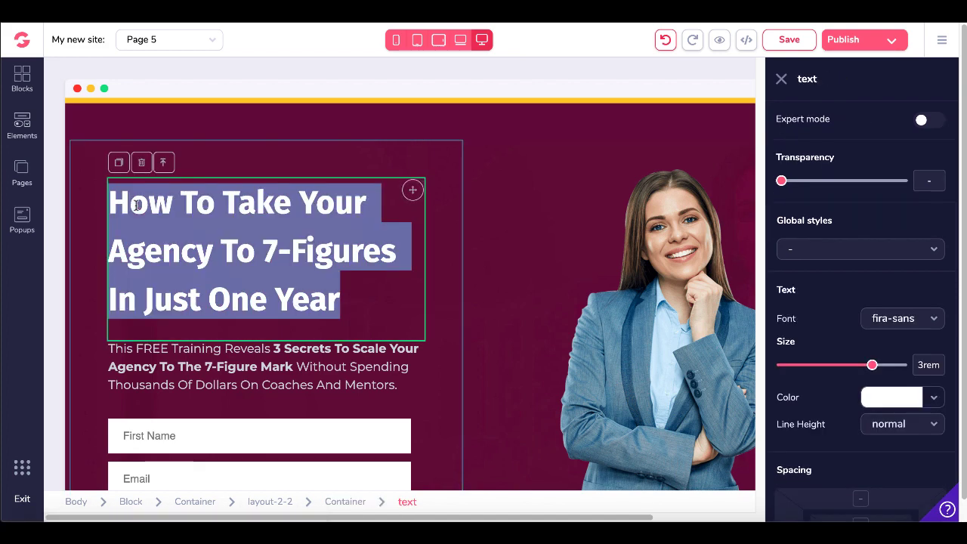
right_click(136, 209)
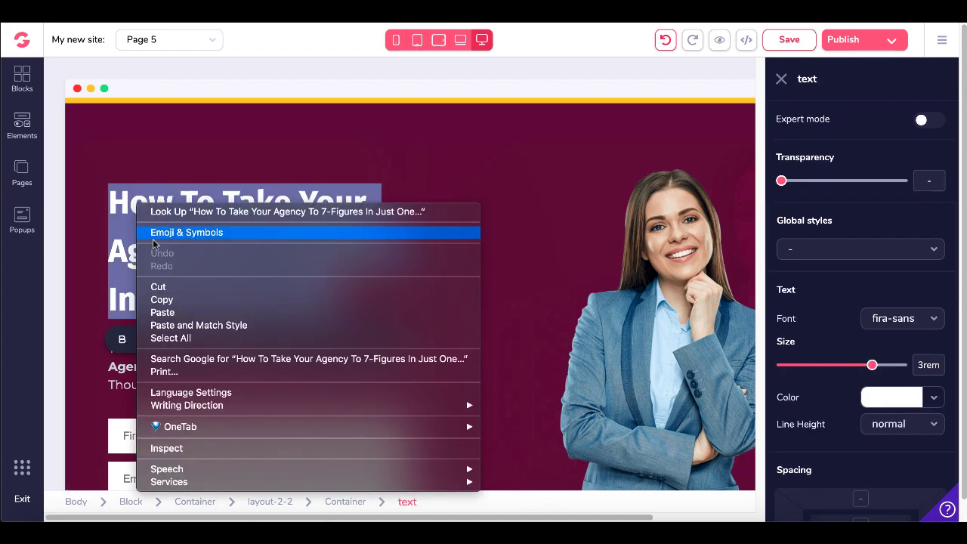
left_click(171, 310)
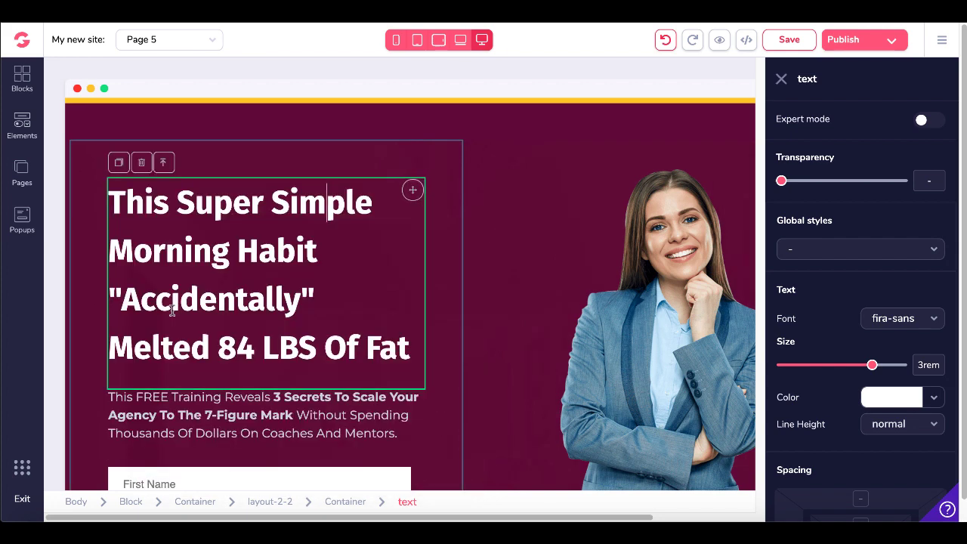
Add REVEALED: as a separate line at the start of the headline
left_click(111, 195)
type("FE")
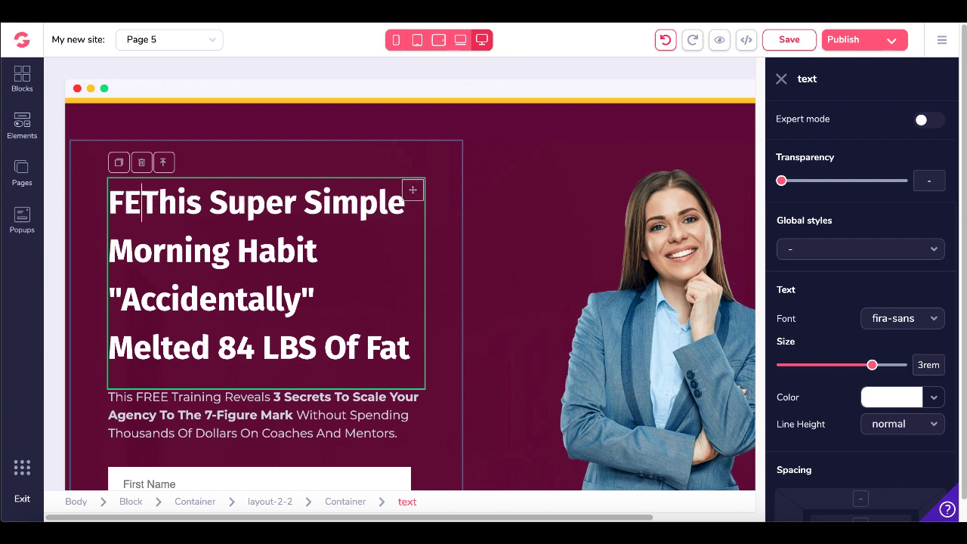
key("BackSpace")
key("BackSpace")
type("REVEALED:")
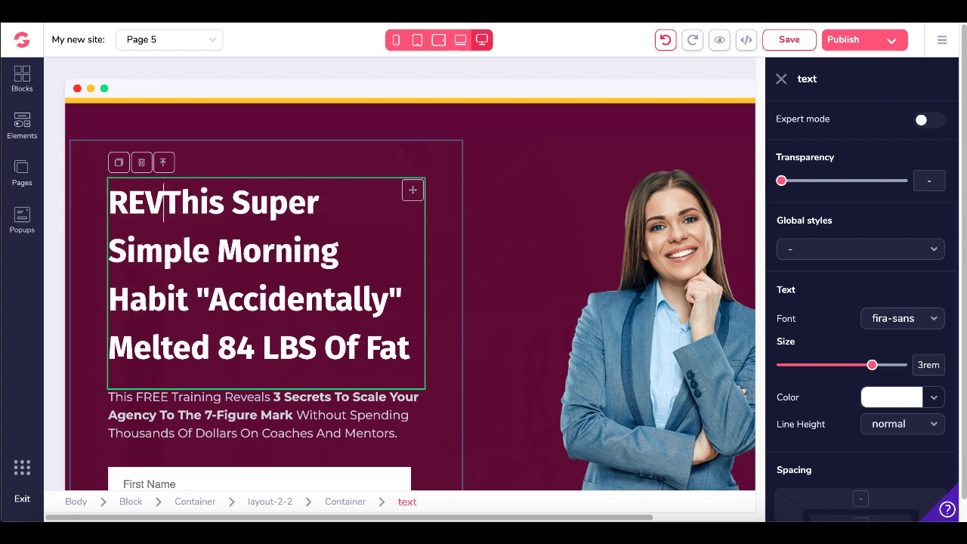
key("Return")
Reword the headline by changing This to The and adding That after Morning Habit
key("Delete")
key("Delete")
key("Delete")
key("Delete")
type("The")
scroll(325, 285, "down", 1)
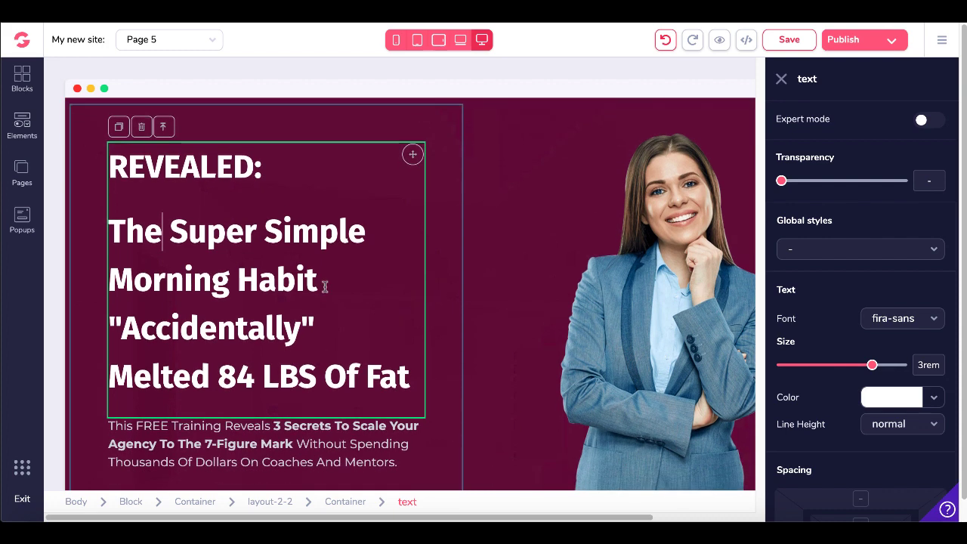
left_click(325, 286)
type("That")
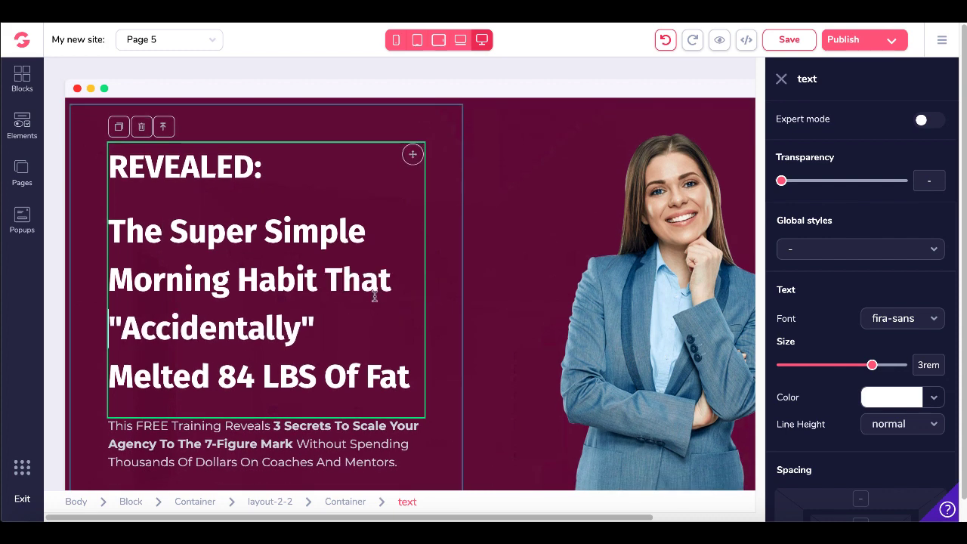
Replace the paragraph under the headline with "Simply enter your email address to learn the super simple morning habit."
scroll(374, 293, "down", 1)
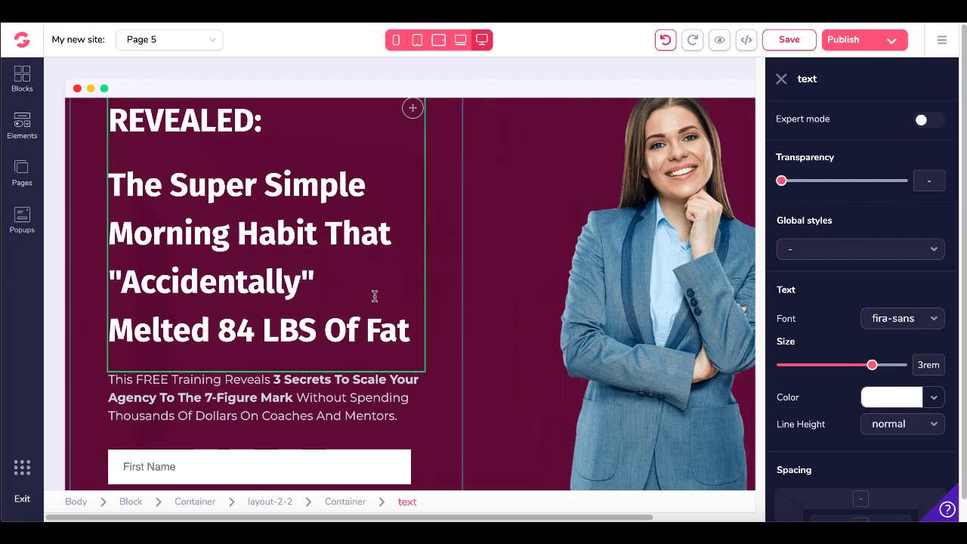
left_click(375, 394)
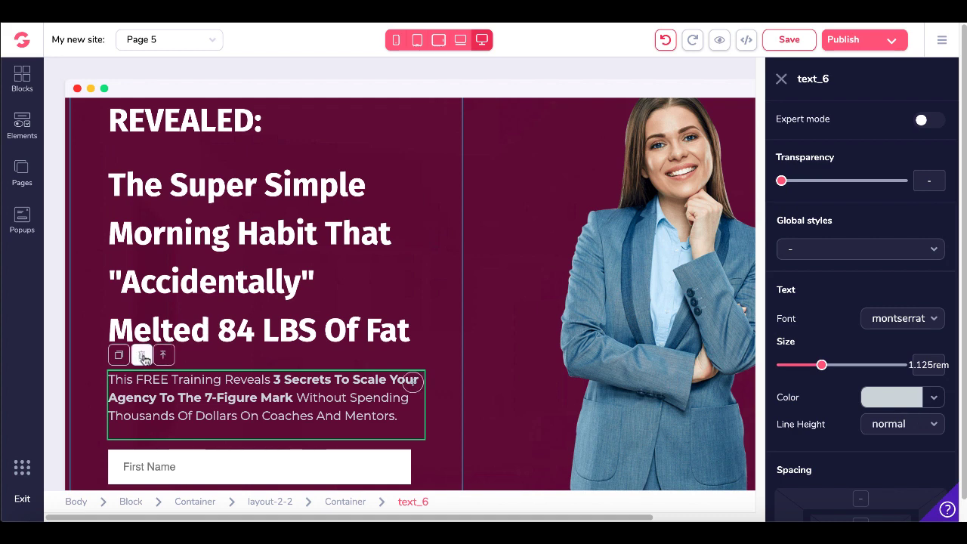
left_click_drag(136, 380, 388, 417)
key("ctrl+a")
type("Simply")
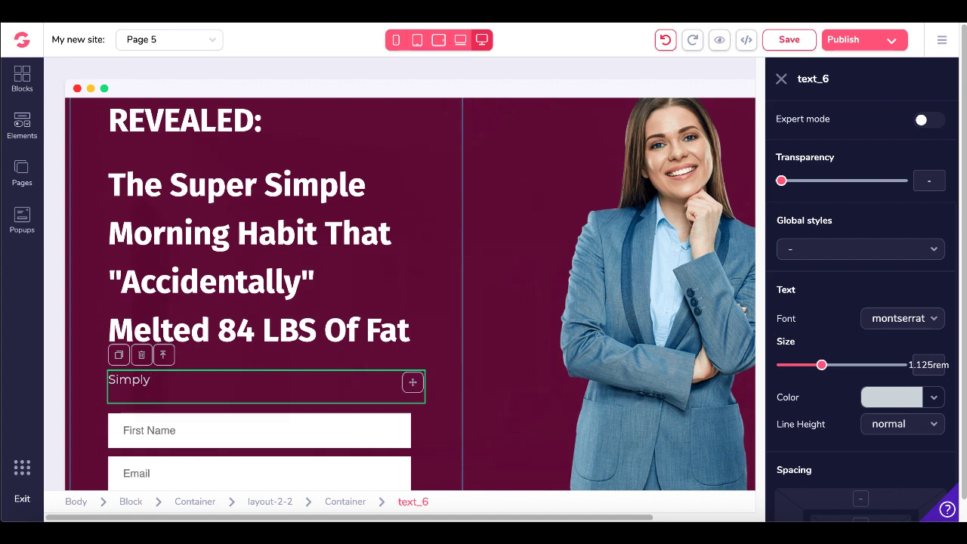
type(" enter your email add")
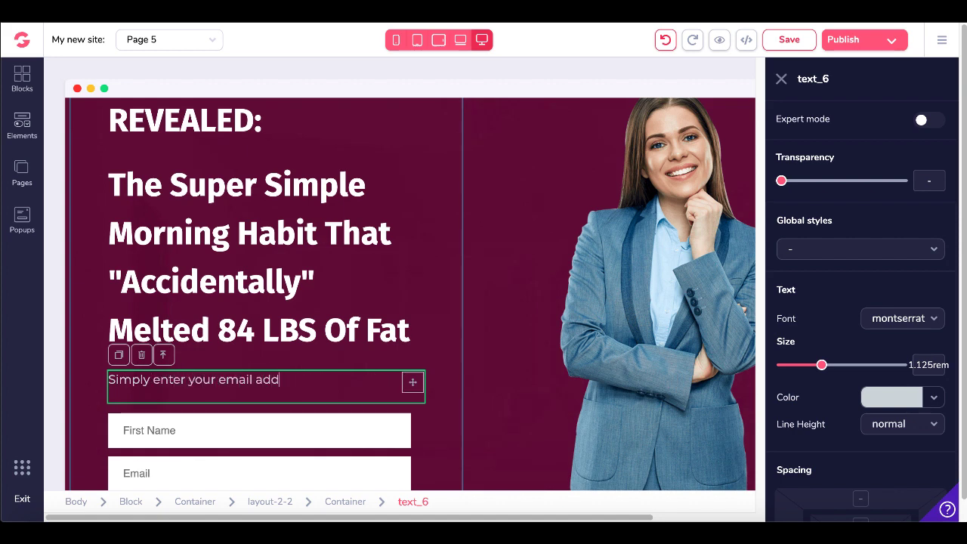
type("ress to learn the ")
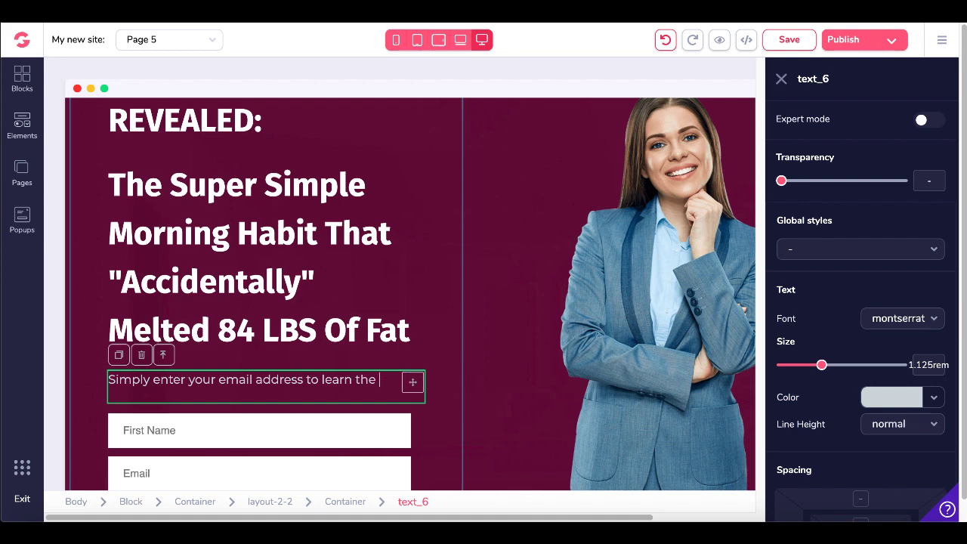
type("super simple ")
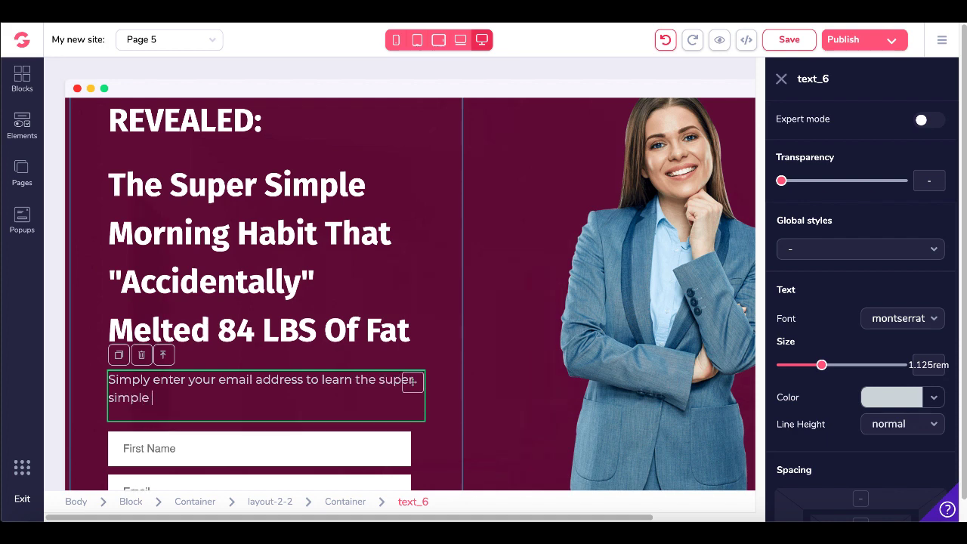
type("morning habit.")
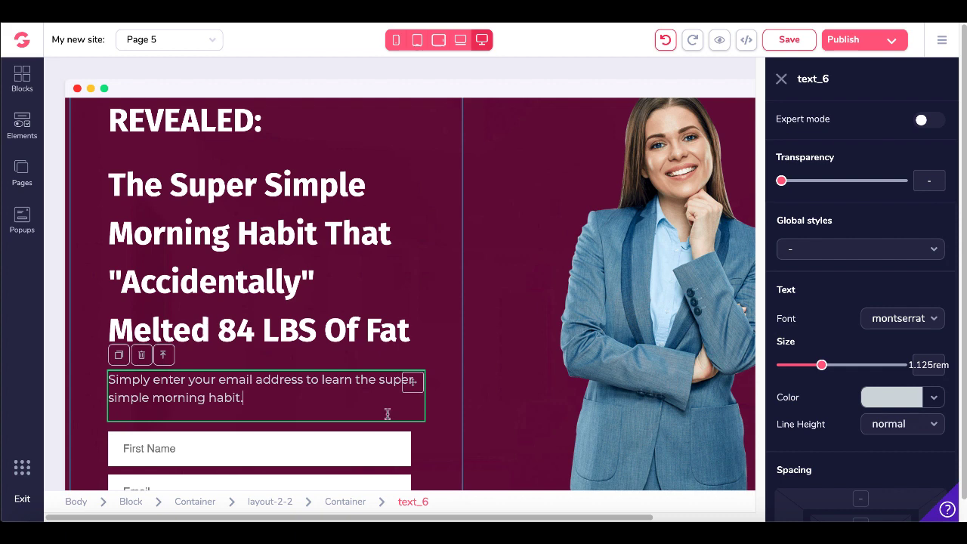
Configure the opt-in form to use the AWeber integration, the list Fixin' too get some emails and a URL thank-you redirect
scroll(466, 395, "down", 2)
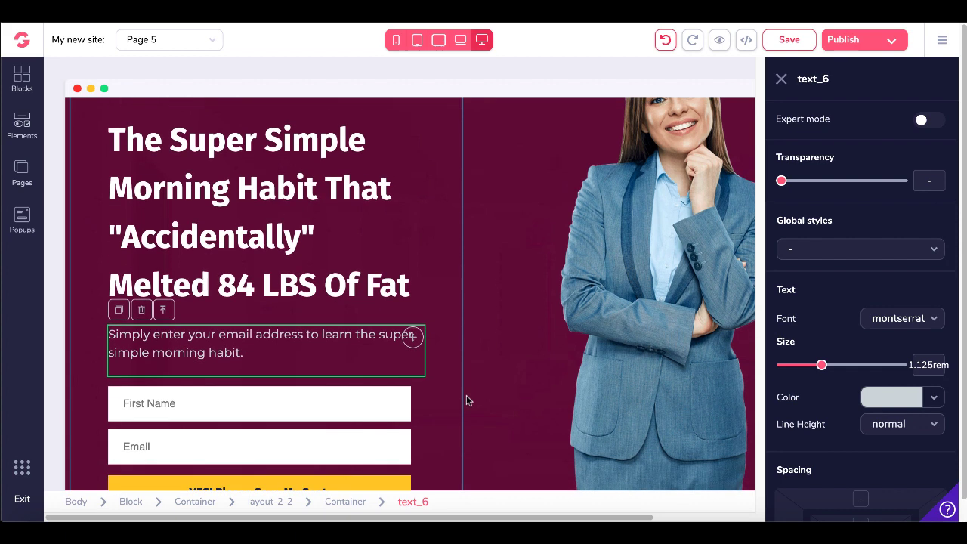
scroll(467, 396, "up", 2)
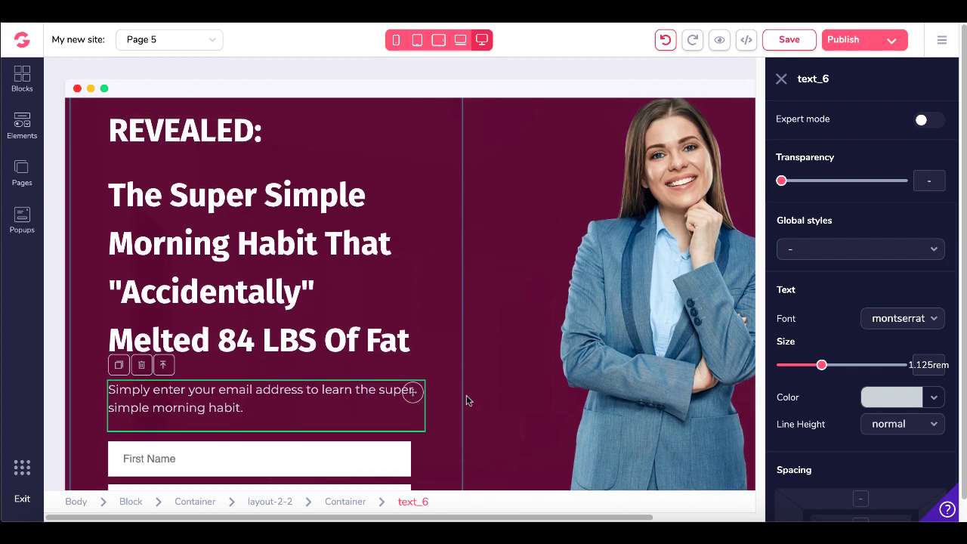
scroll(466, 396, "down", 2)
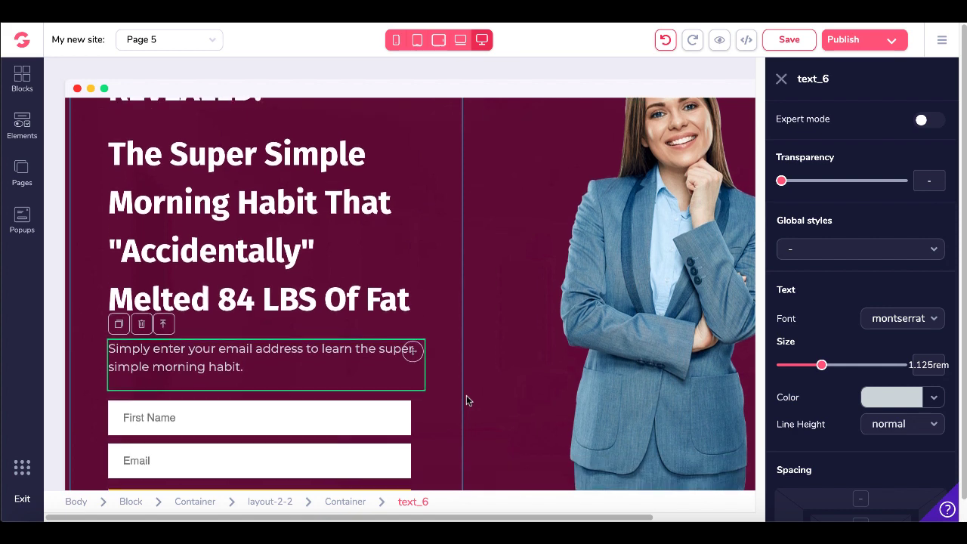
scroll(466, 396, "down", 2)
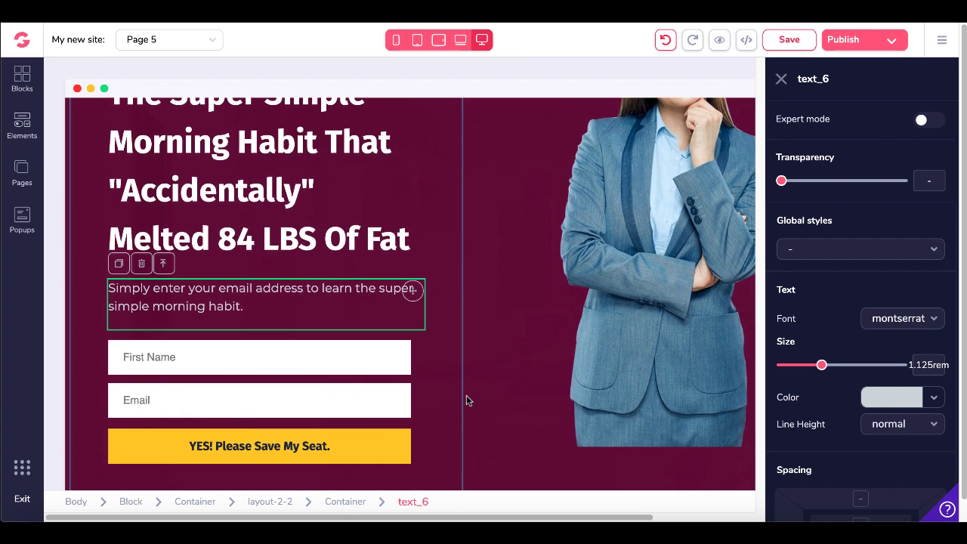
left_click(377, 384)
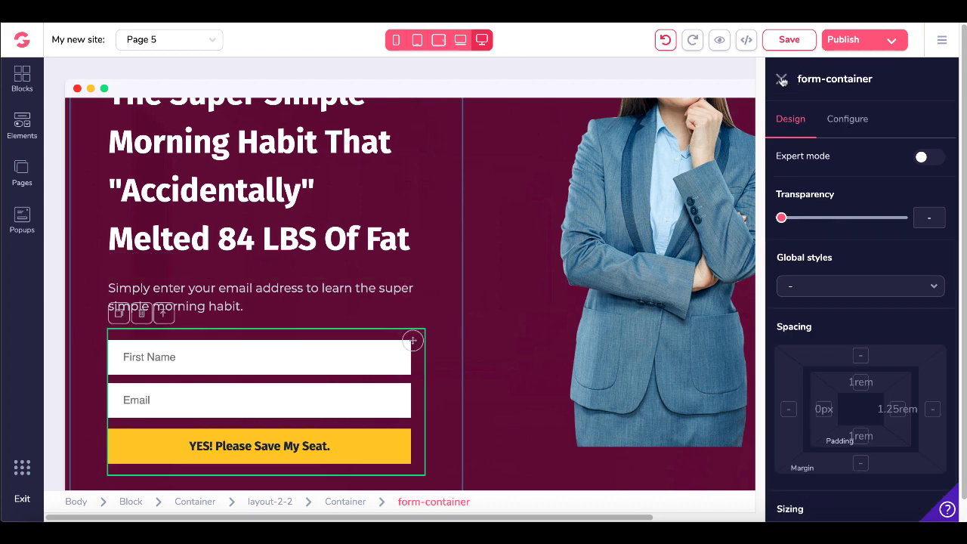
left_click(848, 121)
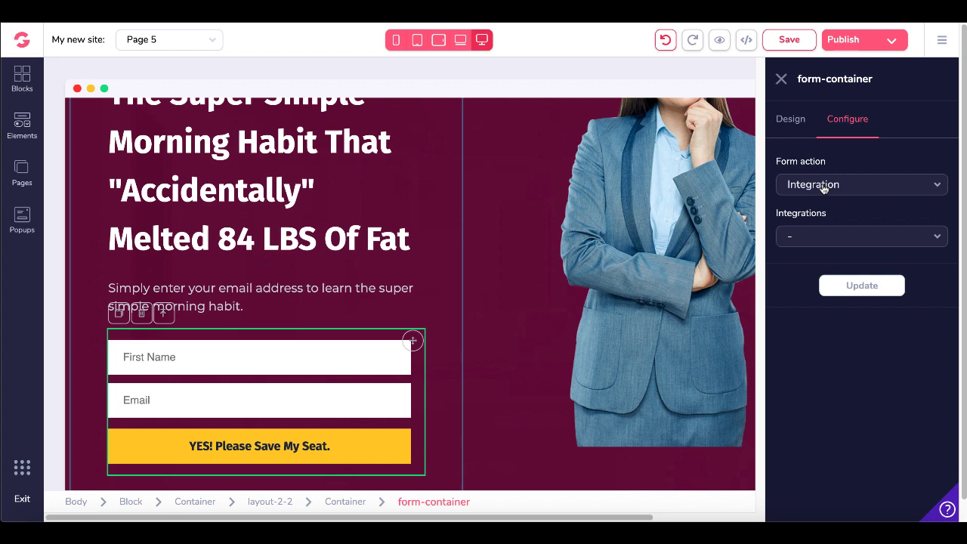
left_click(820, 238)
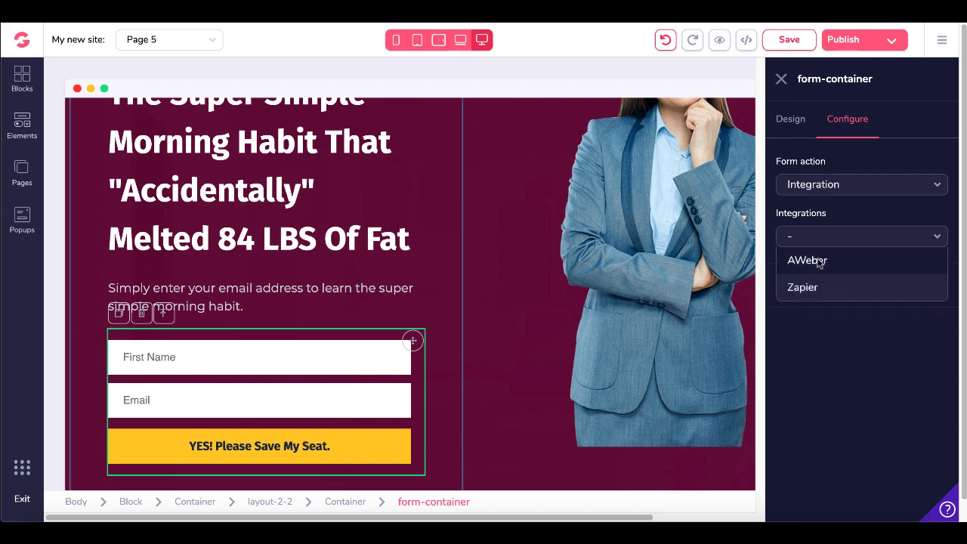
left_click(820, 261)
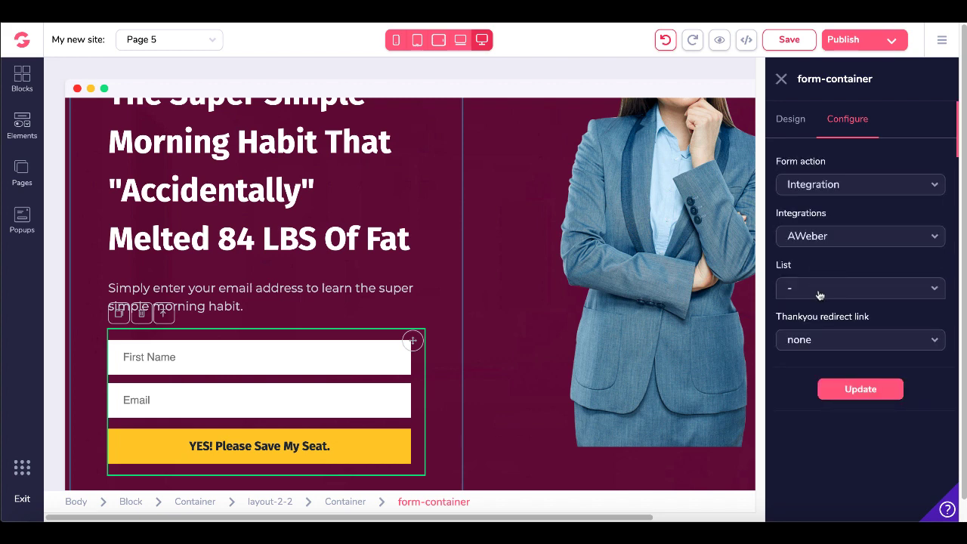
left_click(819, 294)
left_click(820, 308)
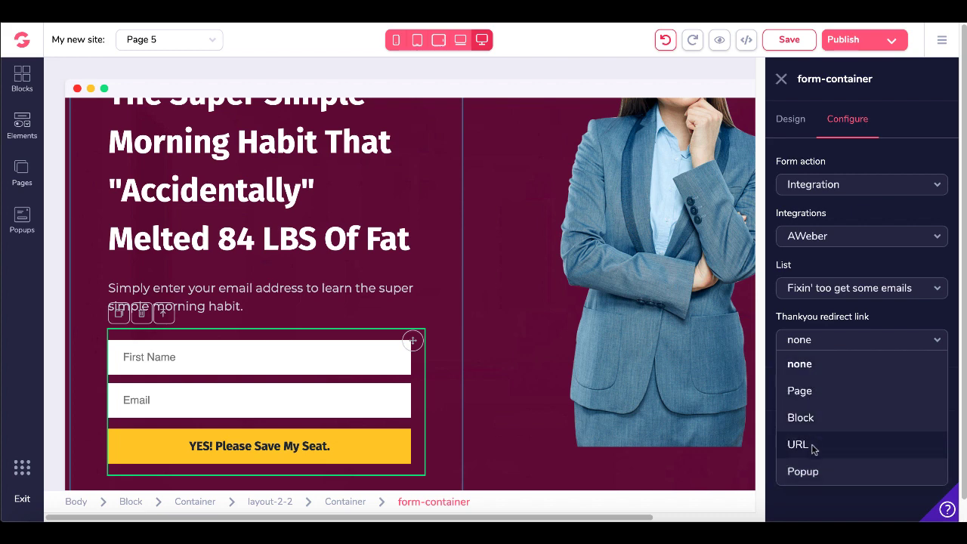
left_click(814, 446)
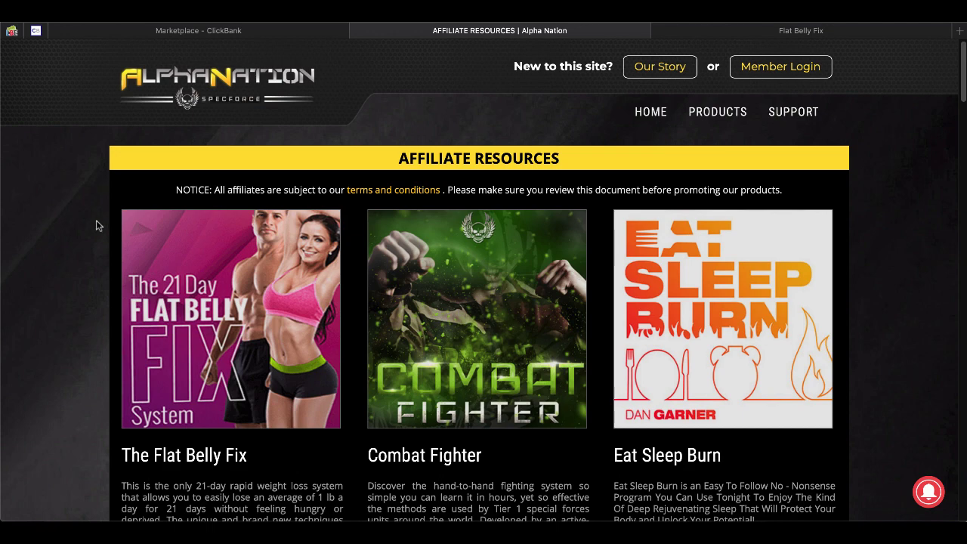
Switch to the Alpha Nation Affiliate Resources page and copy the affiliate link for The Flat Belly Fix
scroll(96, 224, "down", 5)
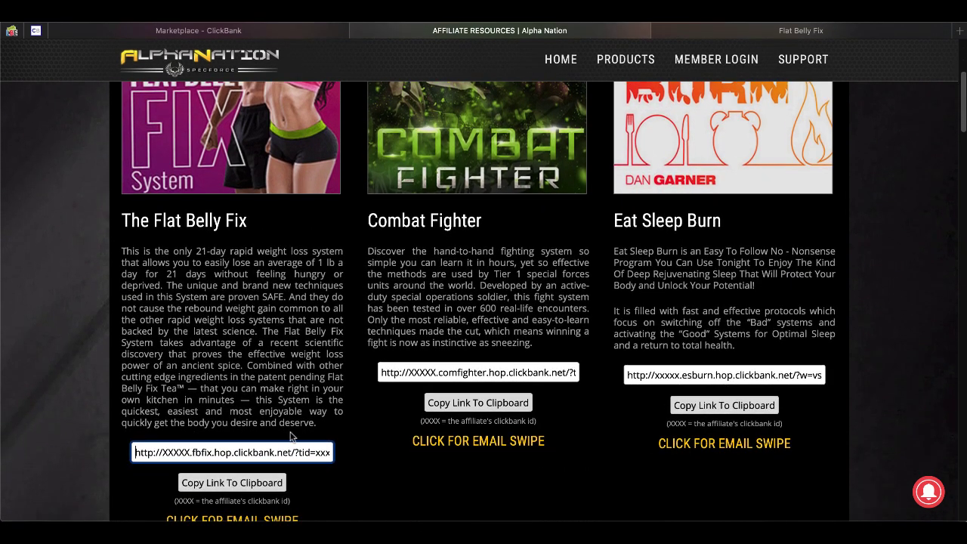
left_click(242, 488)
left_click(737, 31)
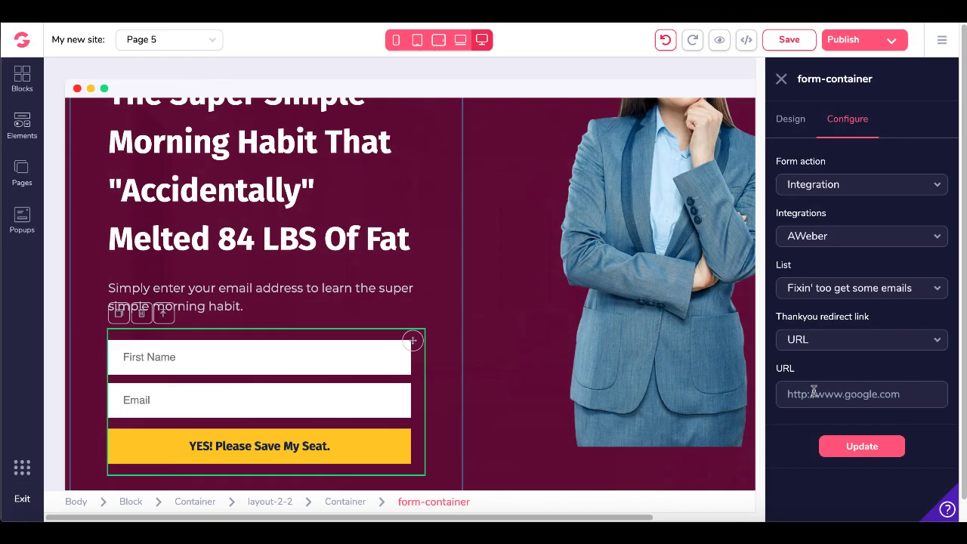
left_click(814, 393)
key("ctrl+v")
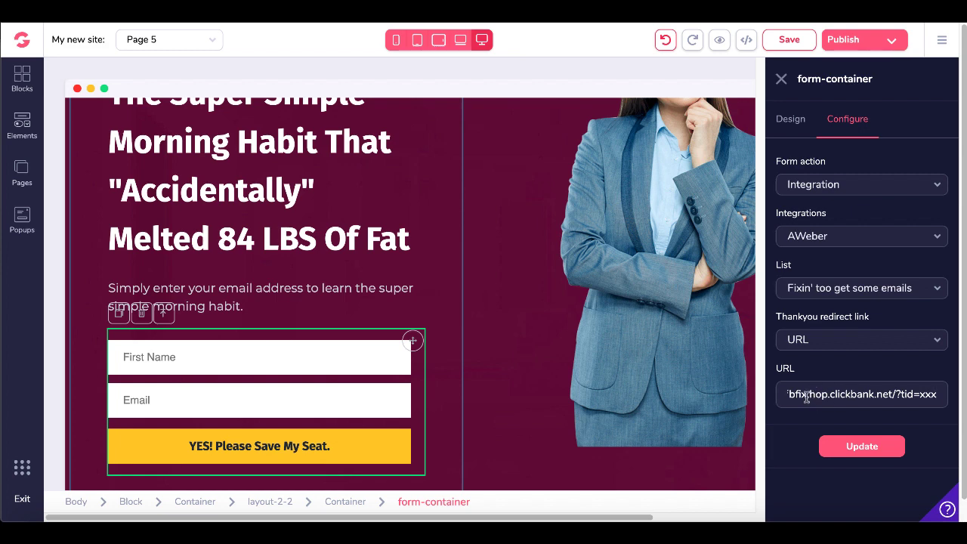
left_click(858, 450)
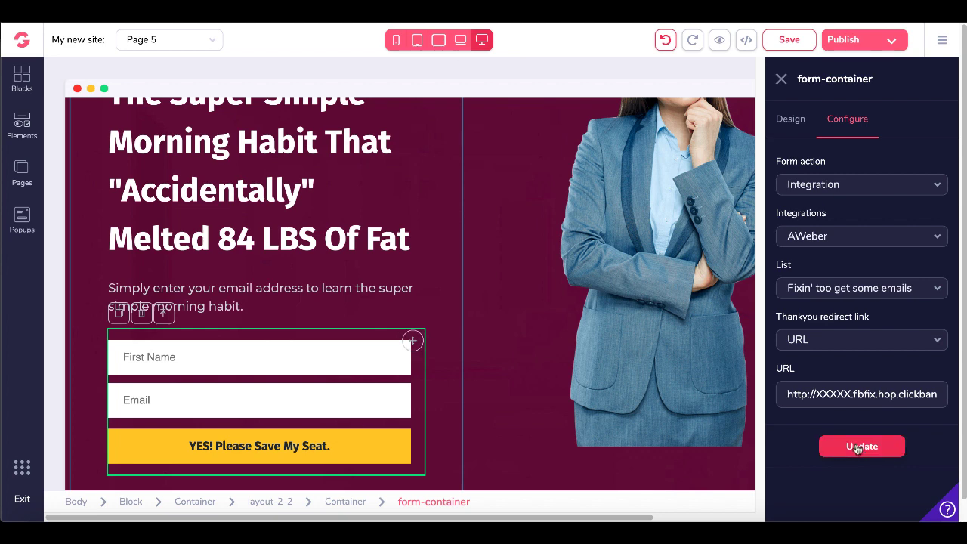
left_click(858, 448)
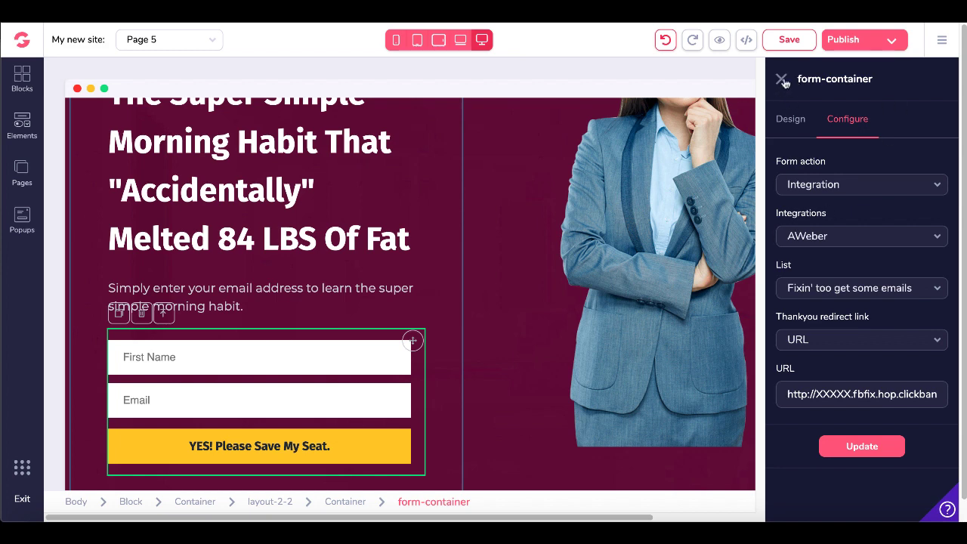
Publish the site on GroovePages hosting under the path yourcapturepage
left_click(892, 39)
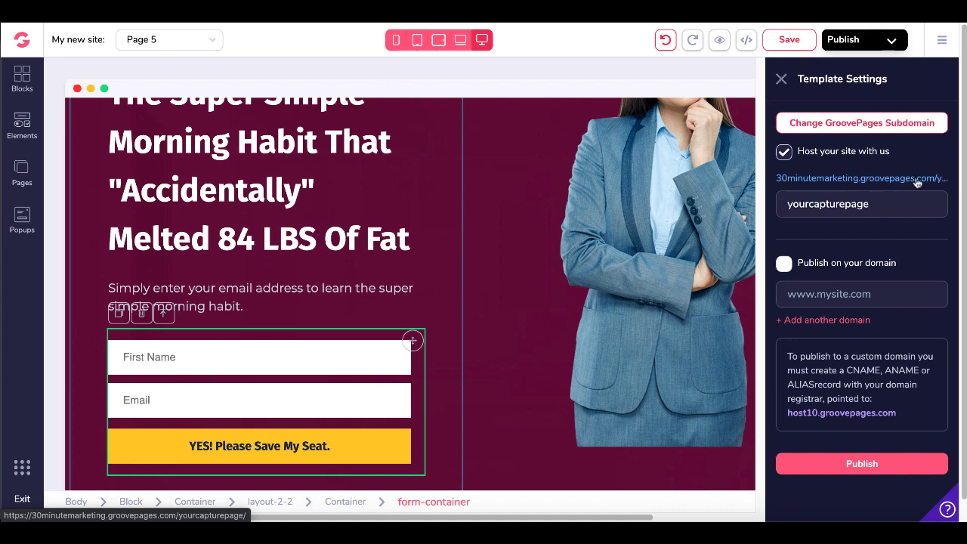
left_click(830, 463)
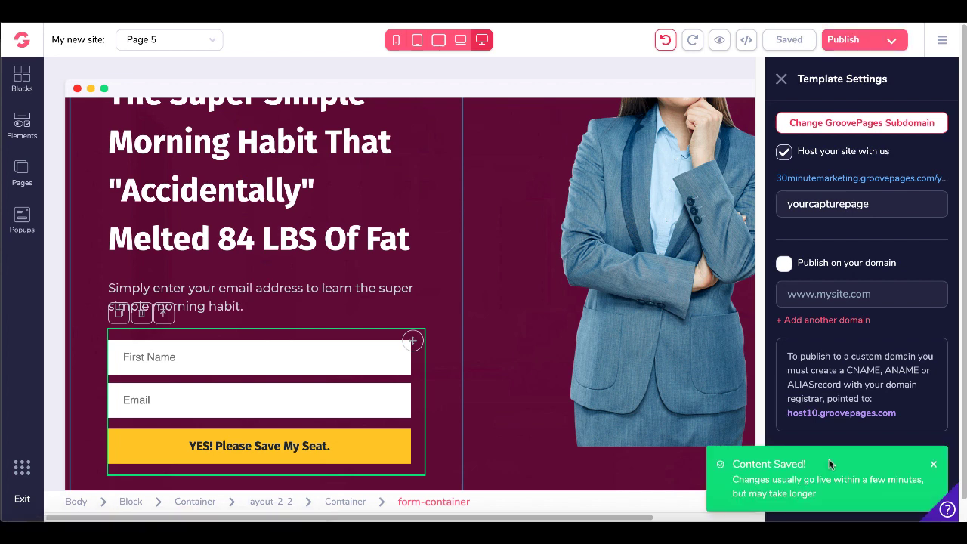
Check Page 5's path in the site's page list and open the published page at 30minutemarketing.groovepages.com/yourcapturepage/page-5
left_click(22, 173)
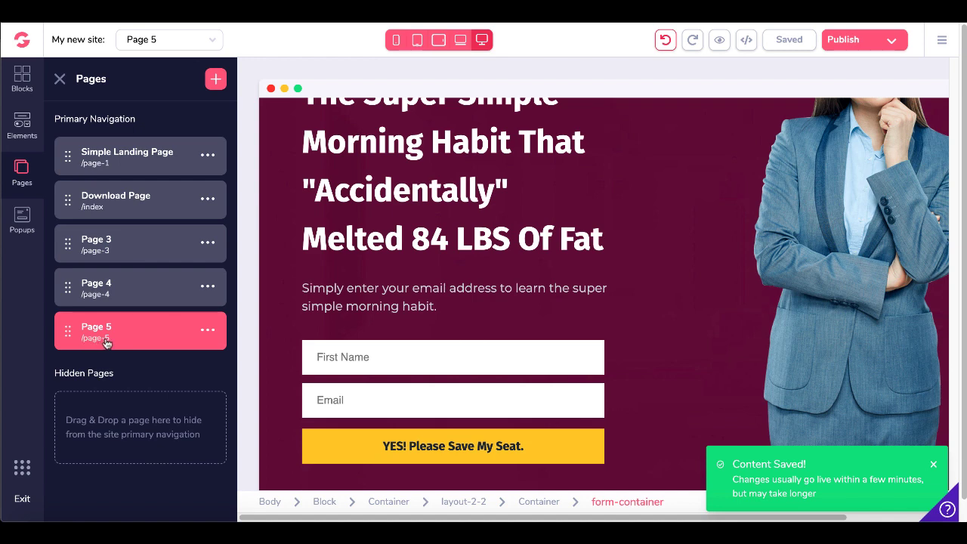
left_click(891, 42)
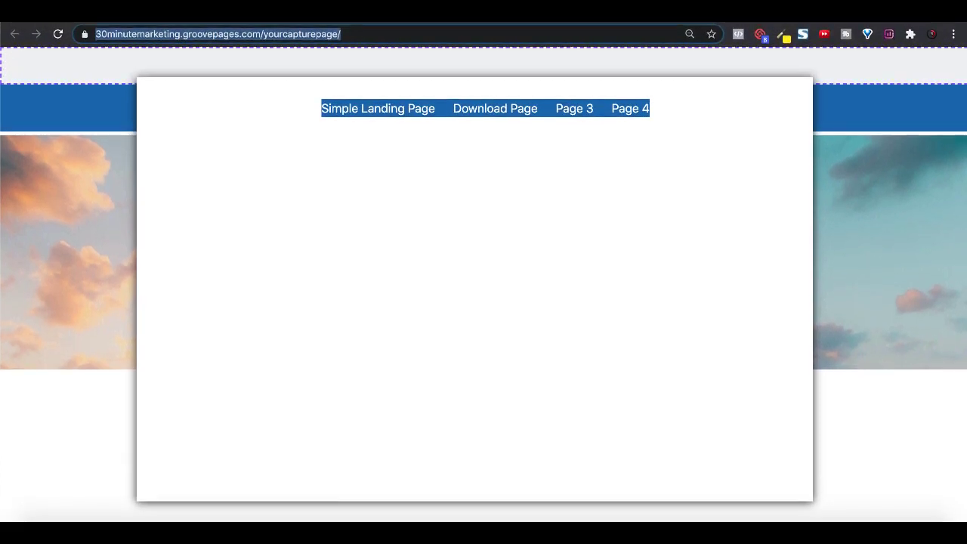
left_click(349, 34)
type("pagg")
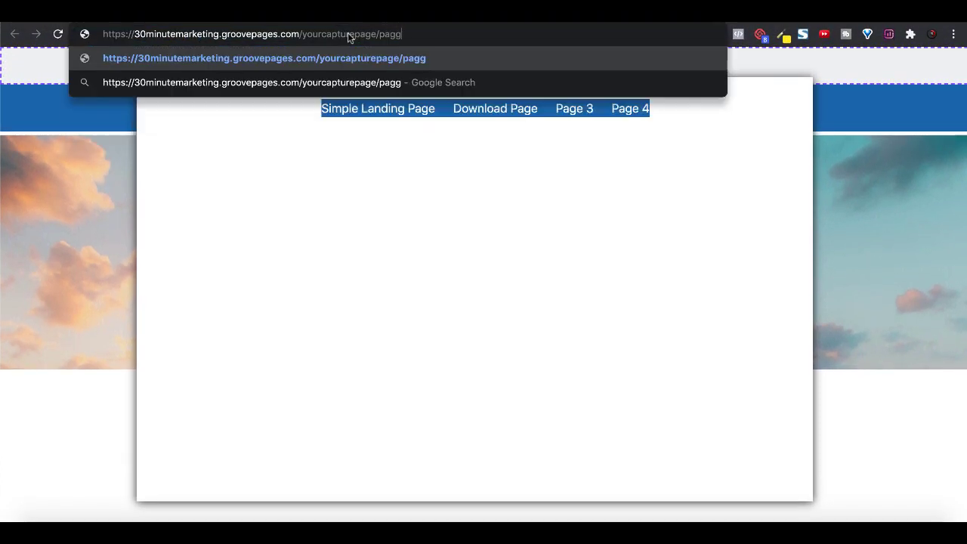
key("BackSpace")
type("e-5")
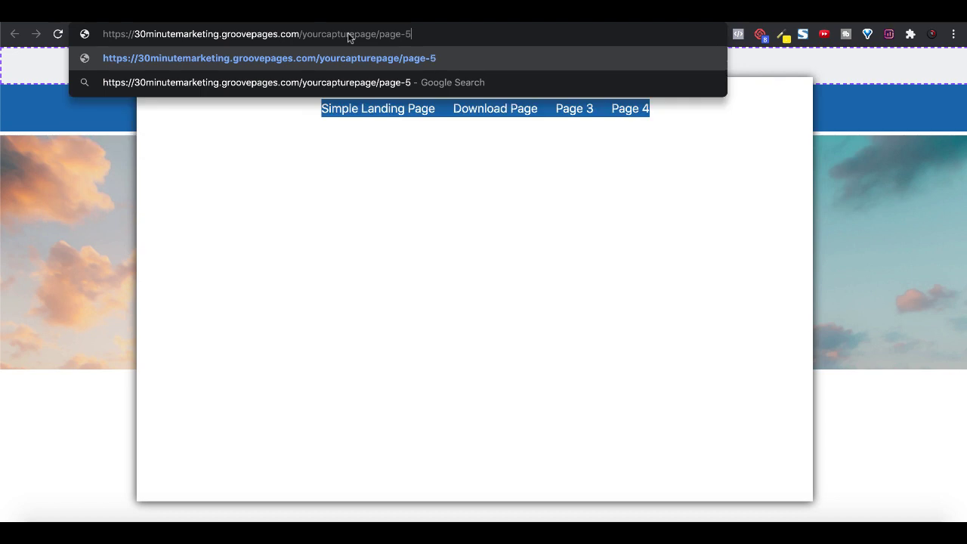
key("Return")
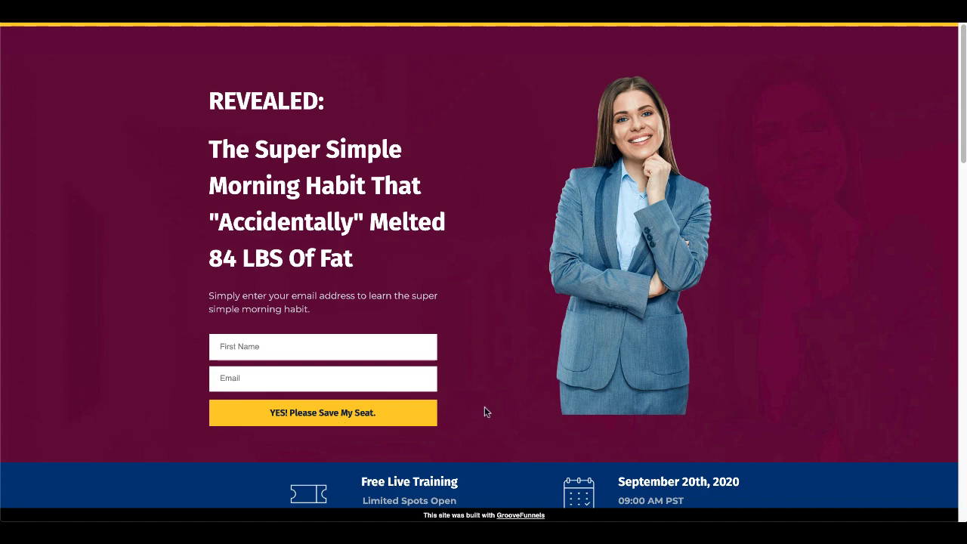
Review the published page from the opt-in form down to the footer for leftover template sections
scroll(484, 411, "down", 6)
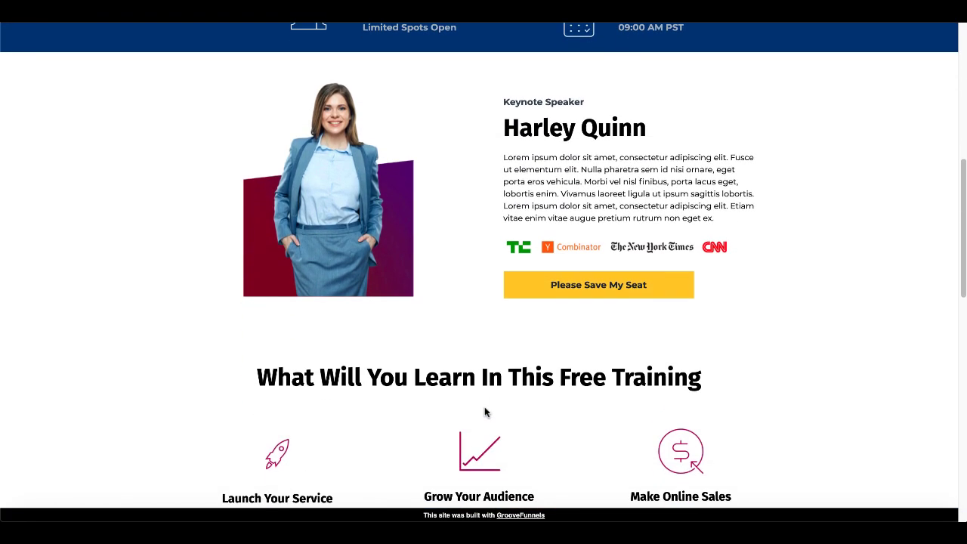
scroll(484, 412, "down", 10)
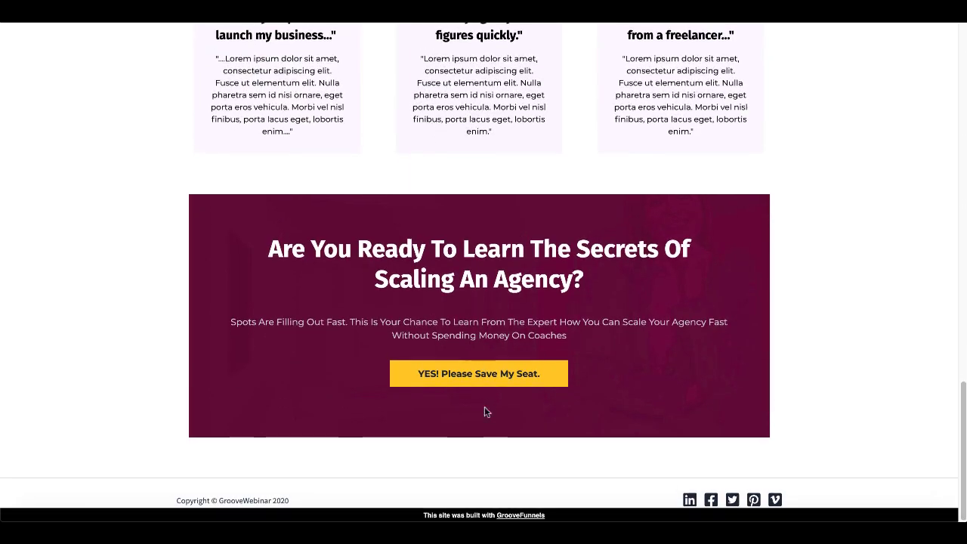
scroll(486, 412, "up", 16)
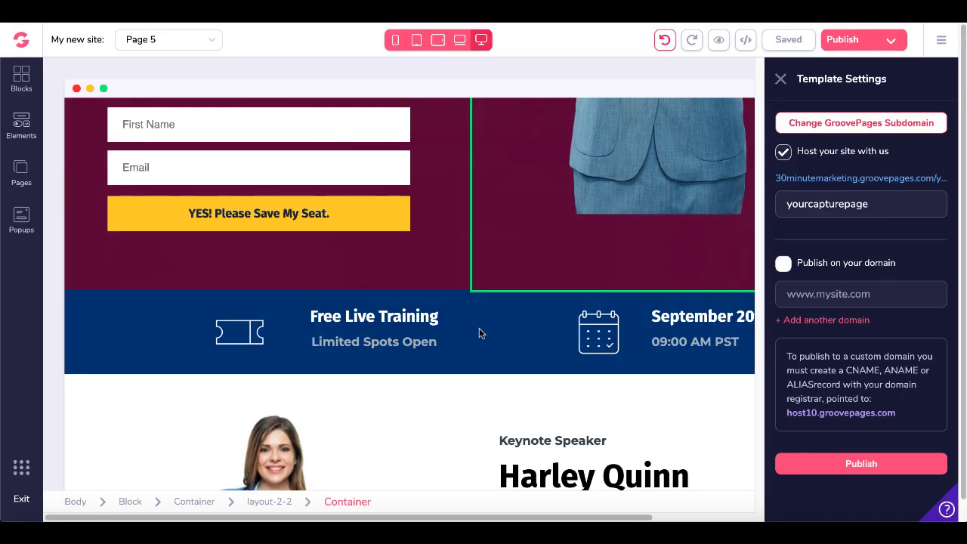
Back in the GroovePages editor, delete the blue "Free Live Training" and date strip below the opt-in form
scroll(473, 317, "down", 1)
left_click(468, 312)
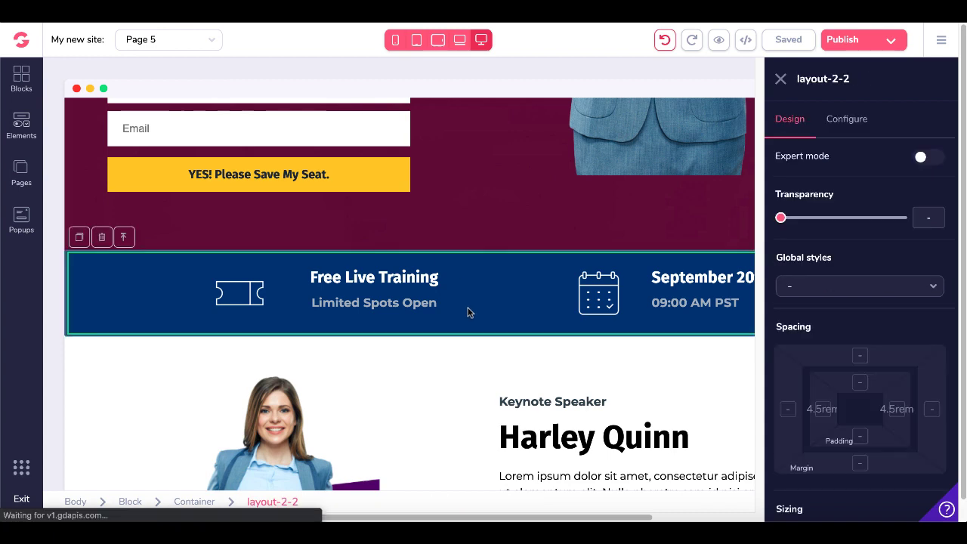
left_click(105, 239)
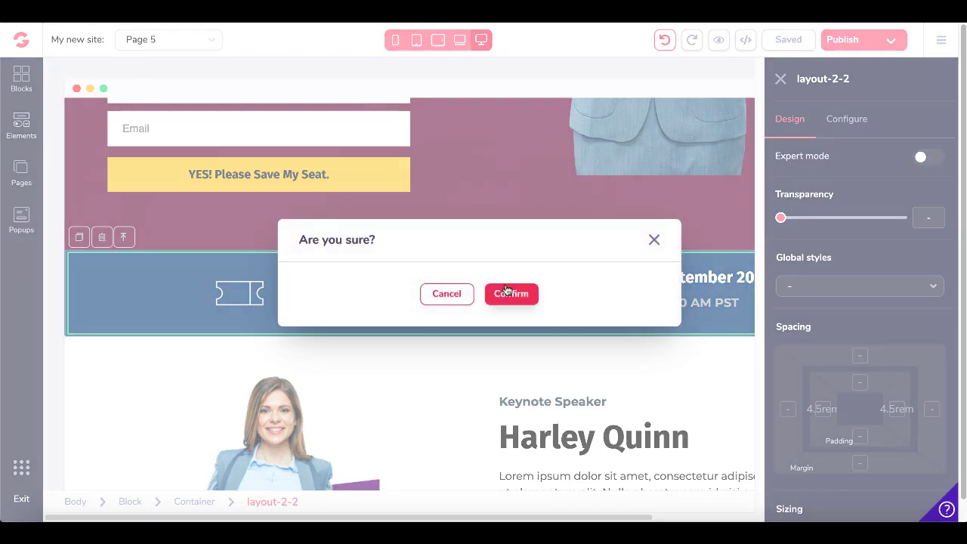
left_click(508, 294)
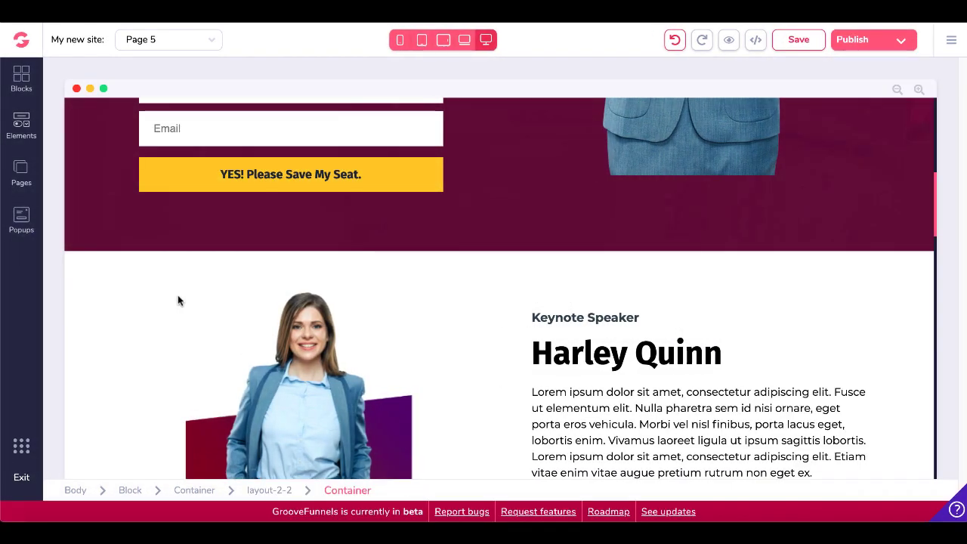
Delete the Keynote Speaker section, removing its image container and the rest of its block
left_click(178, 301)
left_click(103, 271)
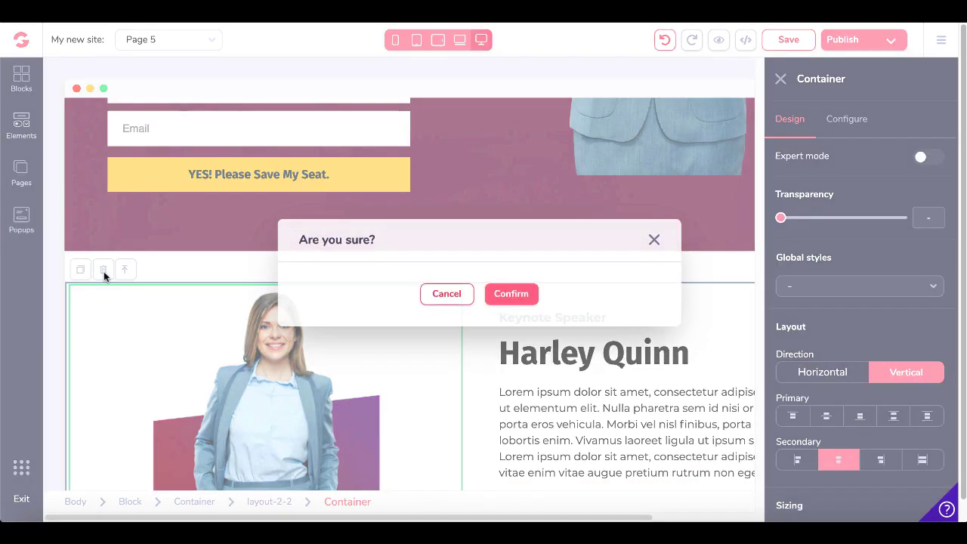
left_click(511, 296)
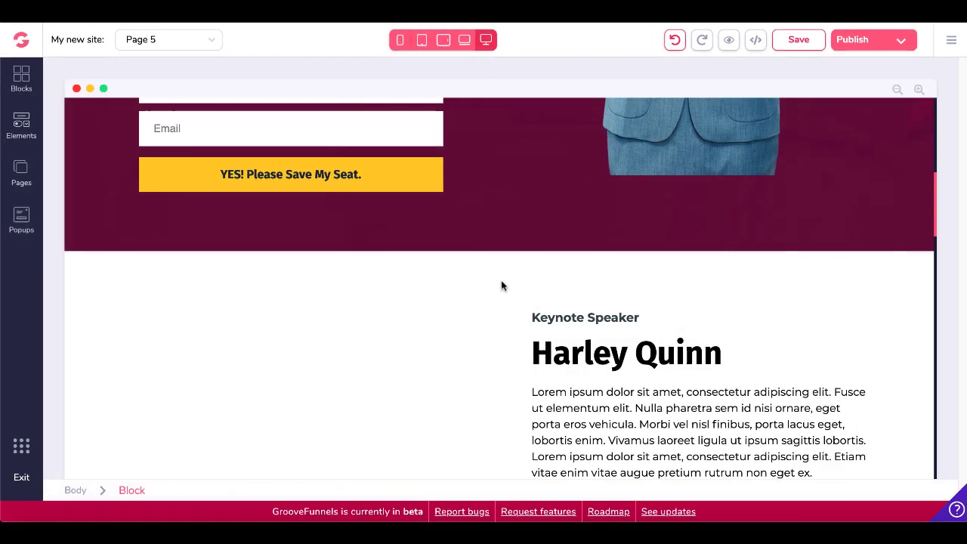
left_click(502, 286)
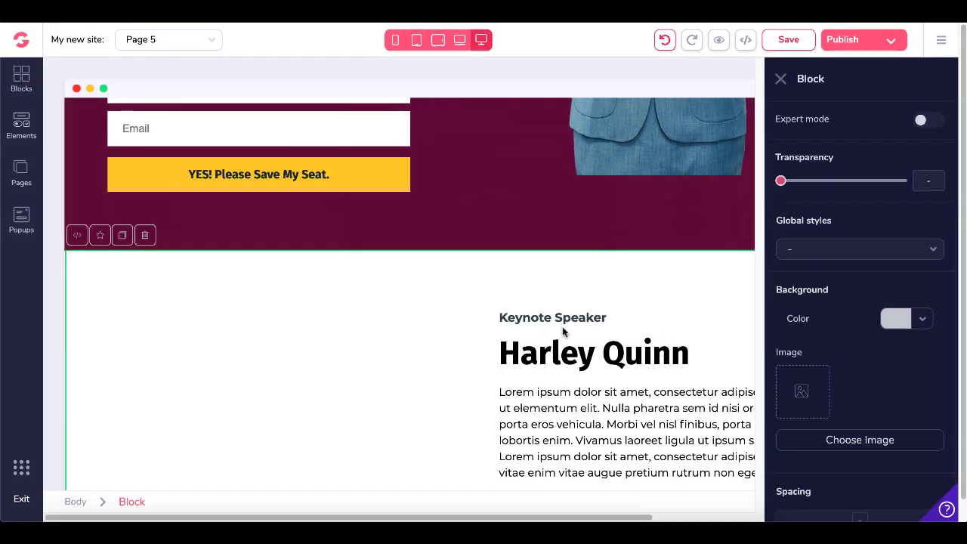
left_click(147, 237)
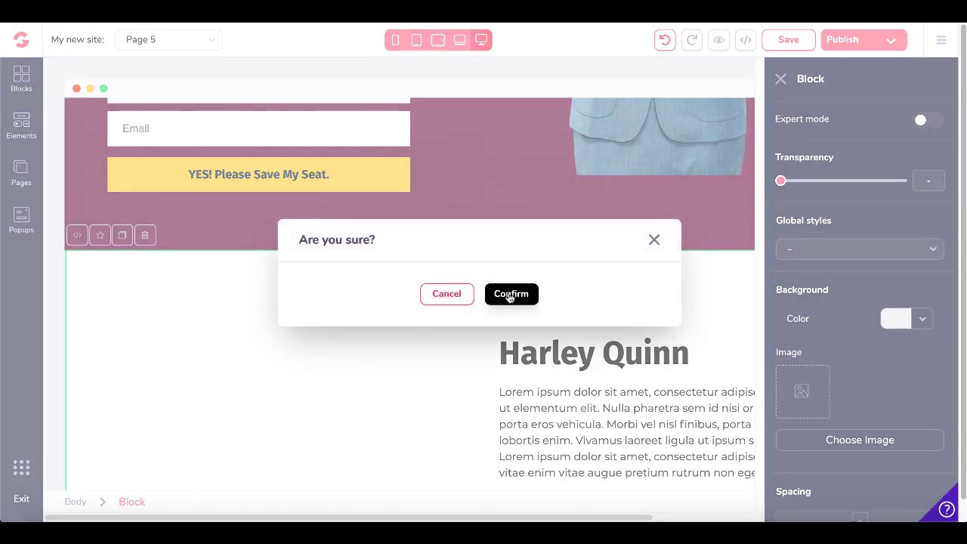
left_click(510, 293)
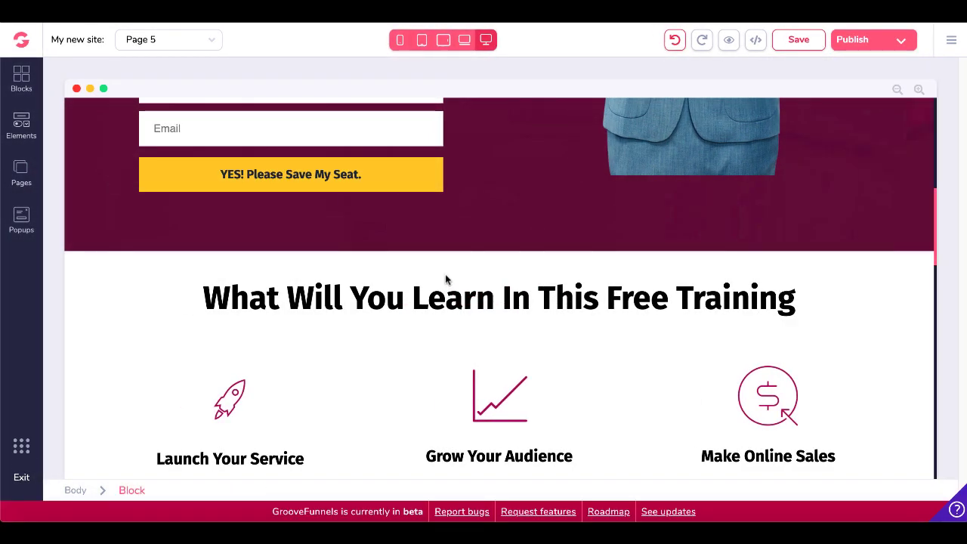
Delete the "What Will You Learn In This Free Training" block and the testimonials container below it
left_click(400, 274)
left_click(146, 235)
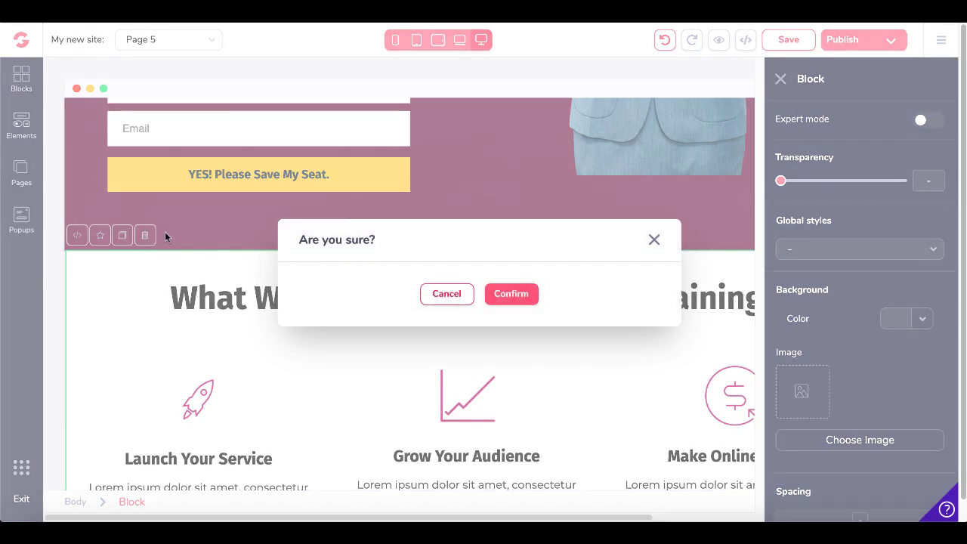
left_click(512, 295)
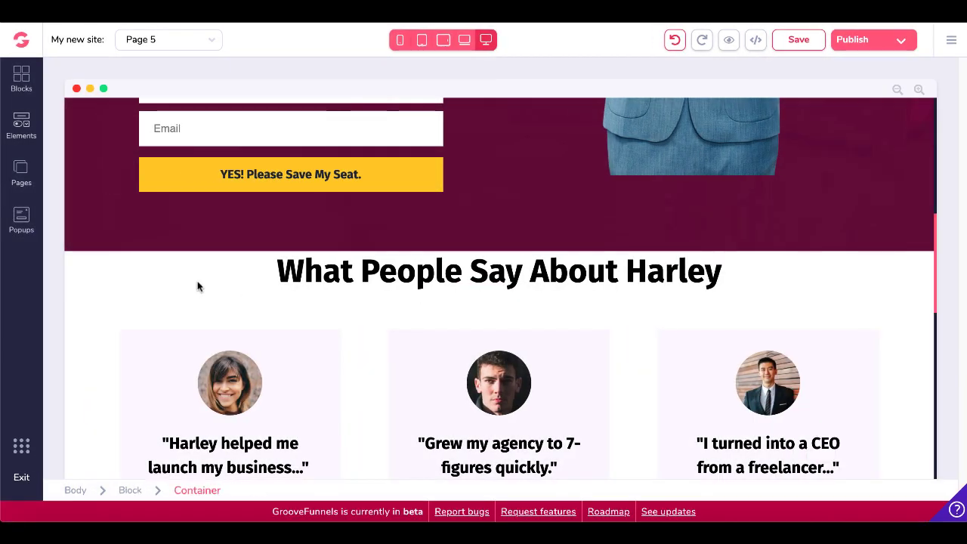
left_click(198, 286)
left_click(101, 238)
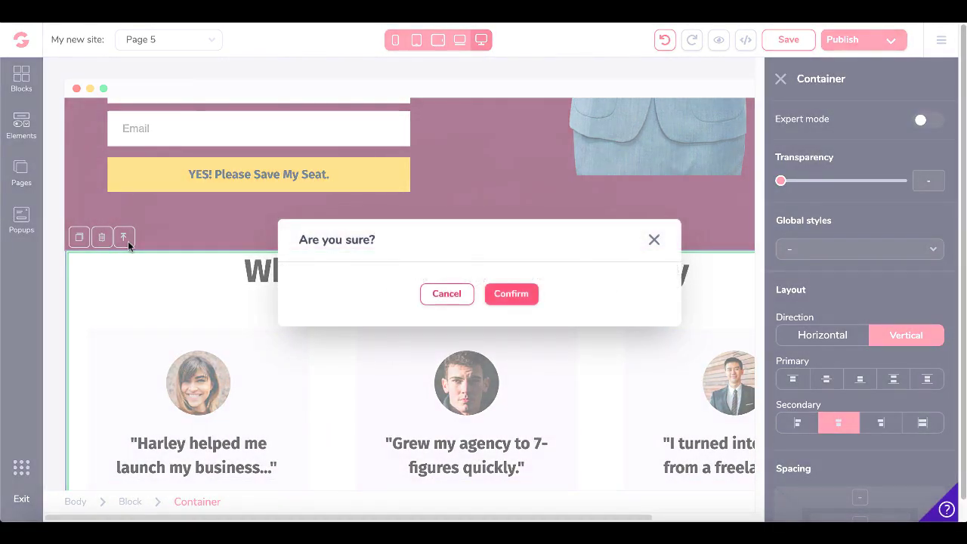
left_click(517, 295)
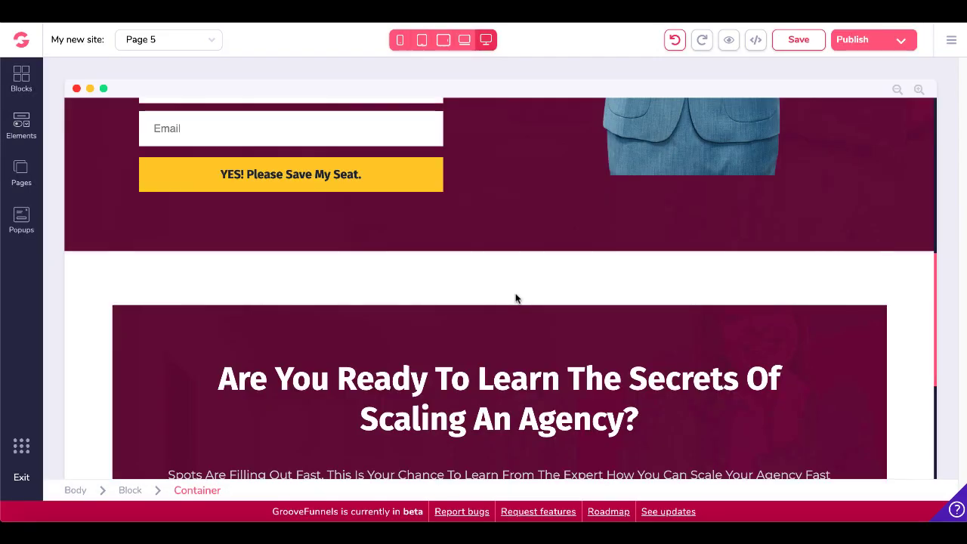
Delete the "Are You Ready To Learn The Secrets Of Scaling An Agency?" block and review the shortened page
left_click(198, 279)
left_click(144, 235)
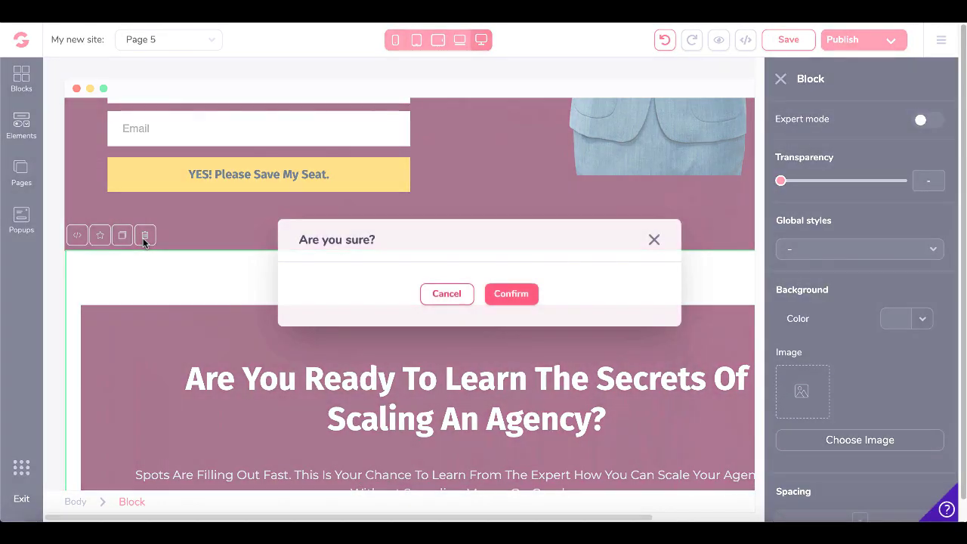
left_click(518, 294)
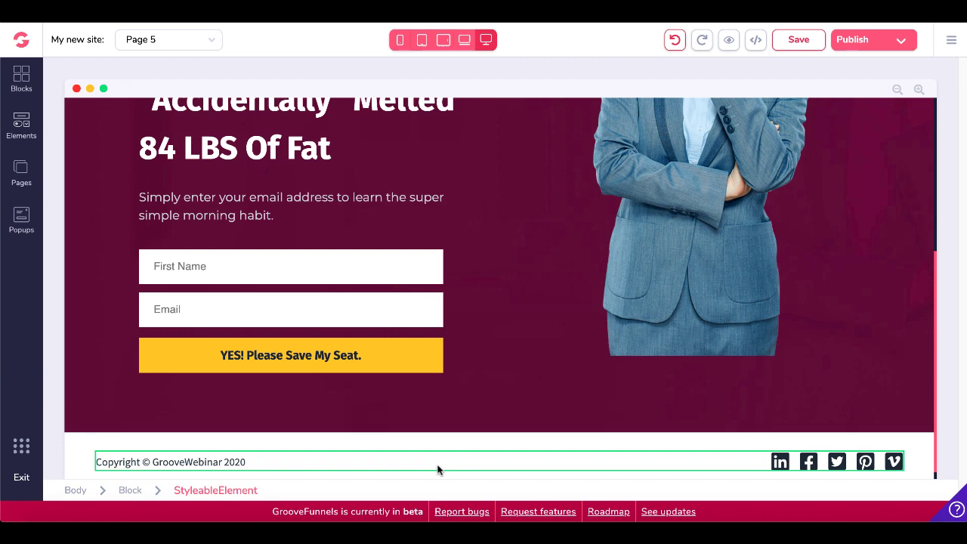
scroll(437, 469, "up", 1)
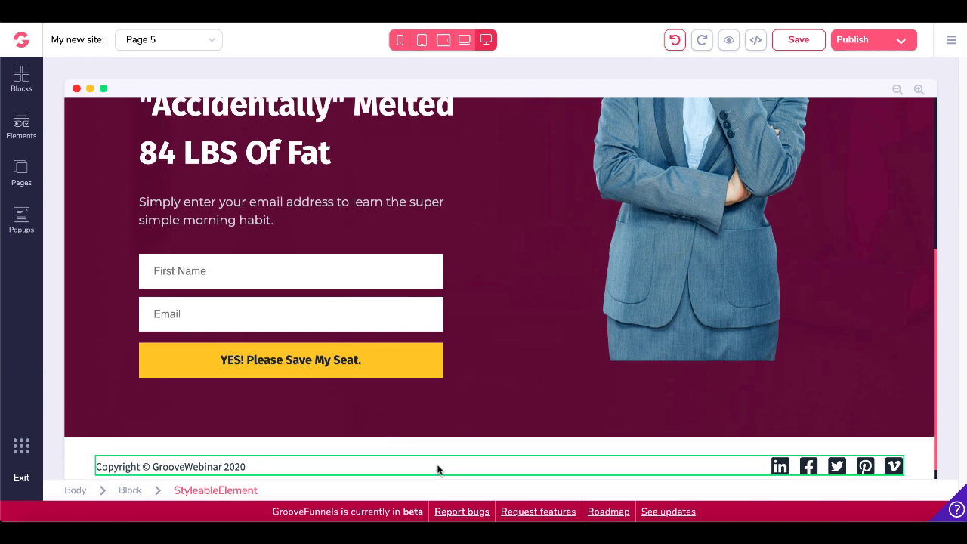
scroll(438, 469, "up", 4)
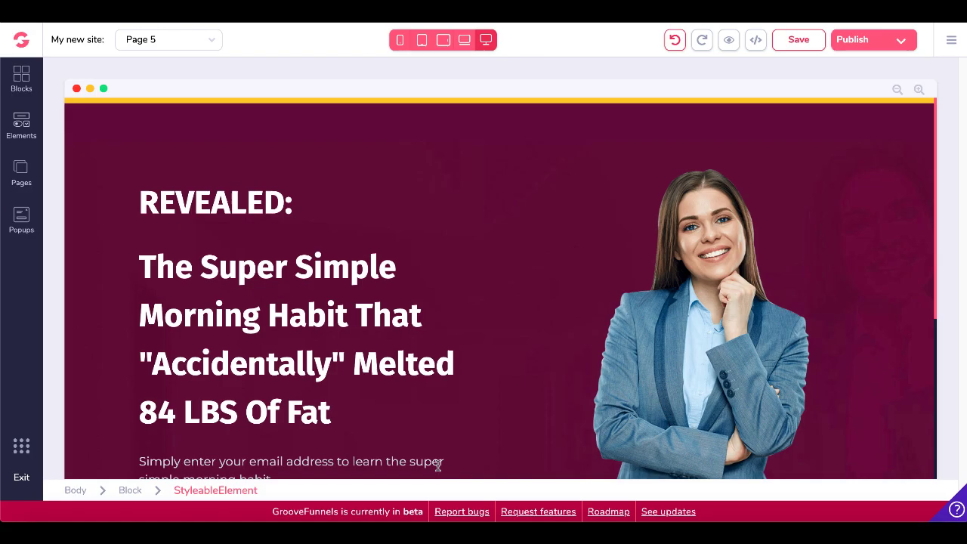